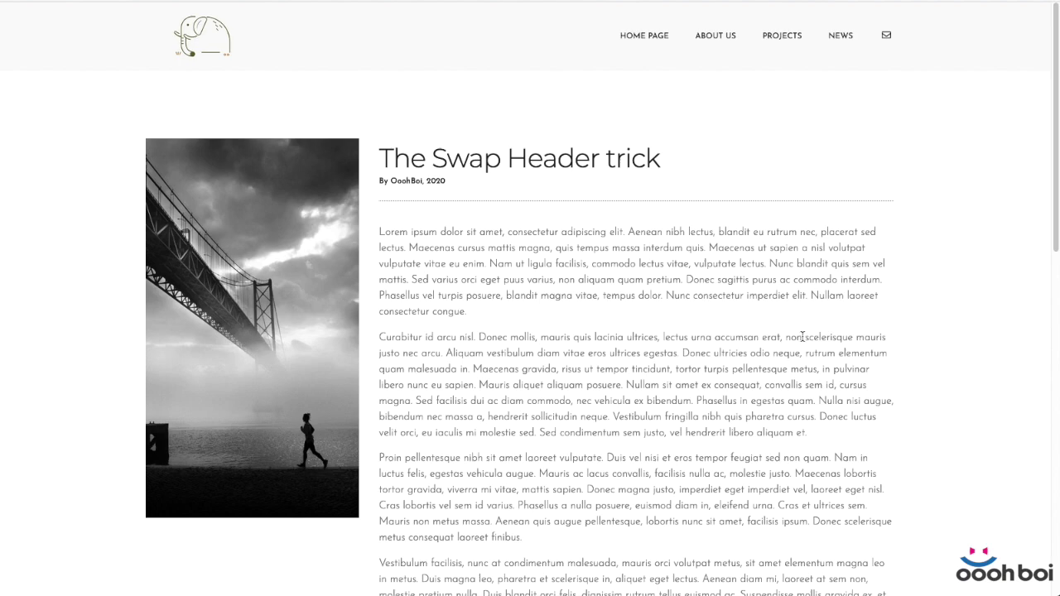
Scroll the page preview up and down to show how the header currently behaves.
{"action": "scroll", "coordinate": [802, 337], "scroll_direction": "down", "scroll_amount": 7}
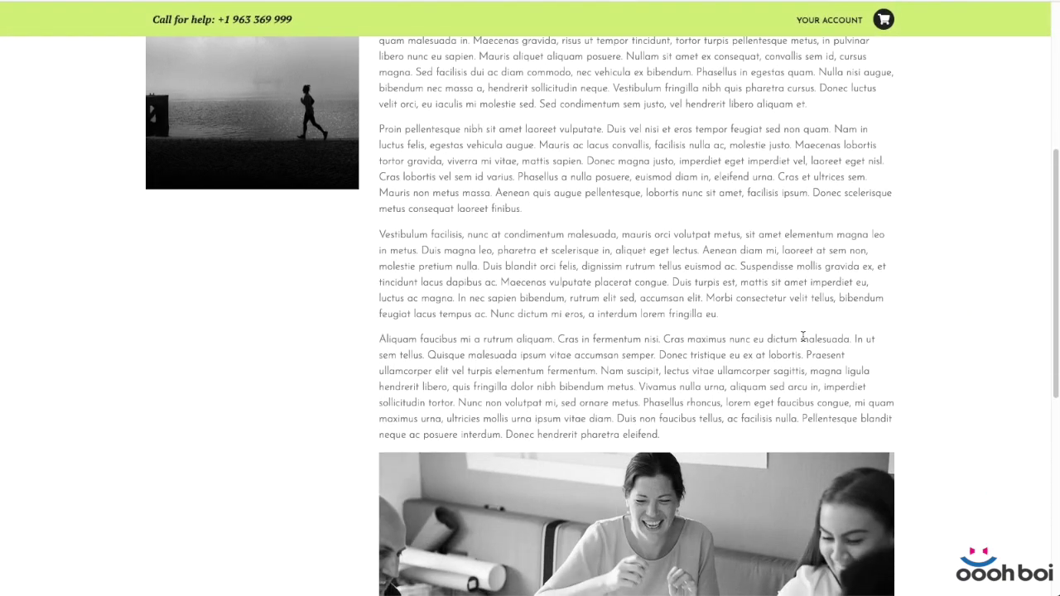
{"action": "scroll", "coordinate": [803, 340], "scroll_direction": "up", "scroll_amount": 8}
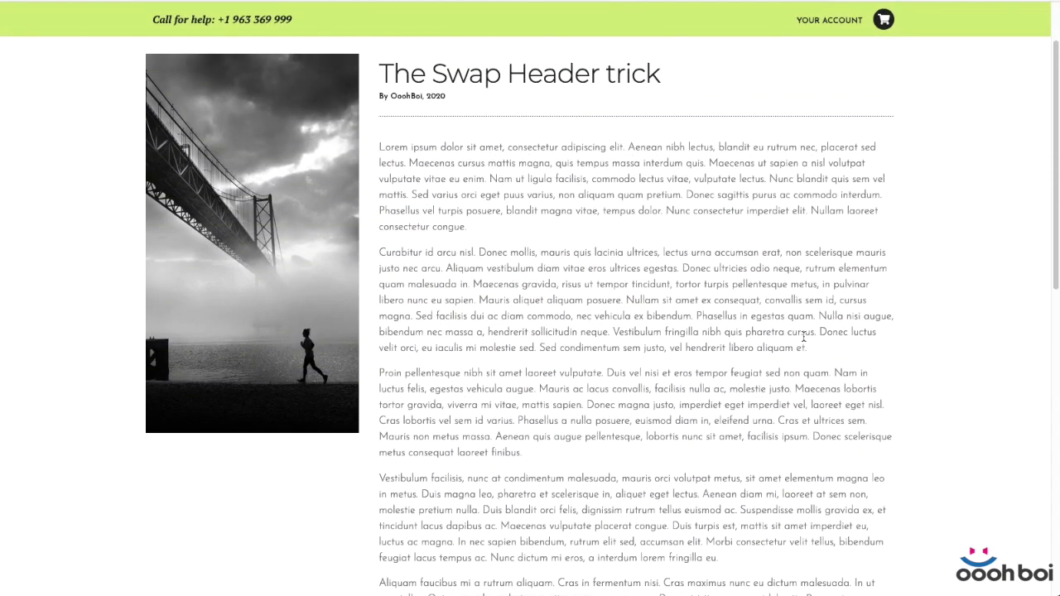
{"action": "scroll", "coordinate": [803, 337], "scroll_direction": "down", "scroll_amount": 3}
{"action": "scroll", "coordinate": [803, 338], "scroll_direction": "up", "scroll_amount": 3}
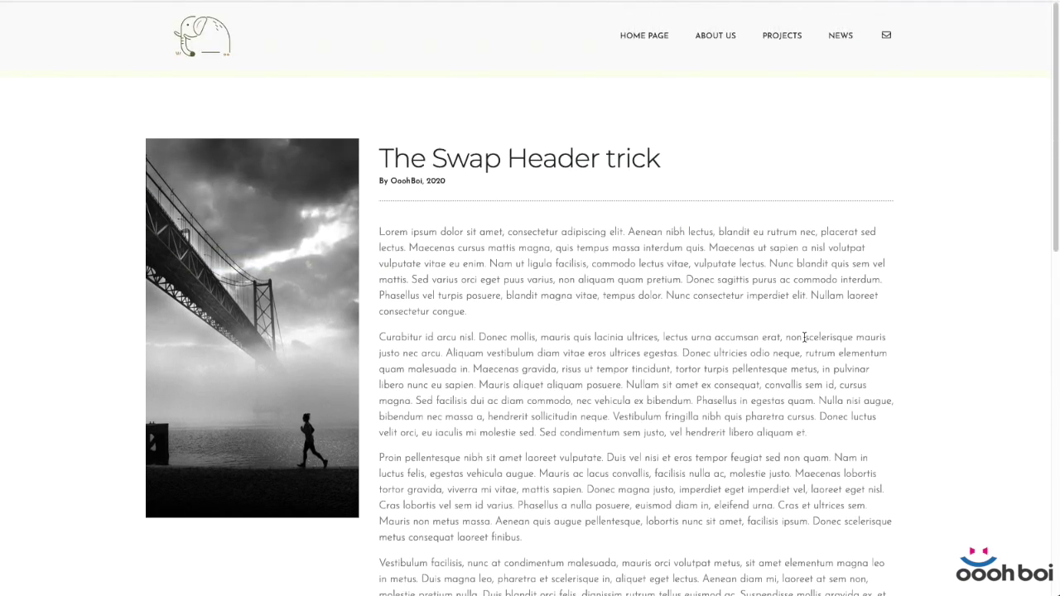
{"action": "scroll", "coordinate": [803, 337], "scroll_direction": "down", "scroll_amount": 10}
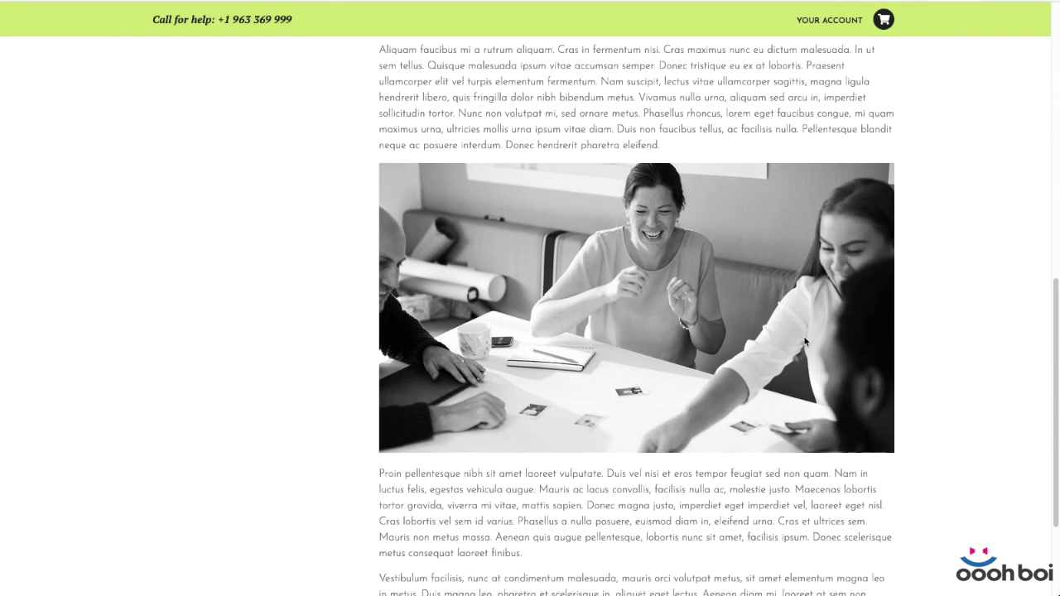
{"action": "scroll", "coordinate": [803, 337], "scroll_direction": "up", "scroll_amount": 10}
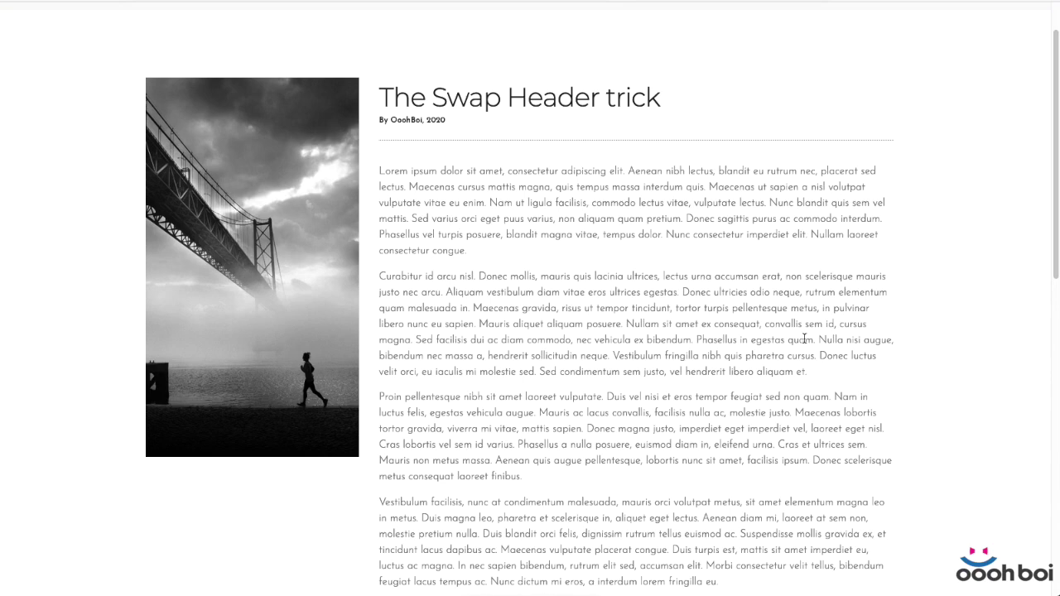
{"action": "scroll", "coordinate": [803, 339], "scroll_direction": "down", "scroll_amount": 2}
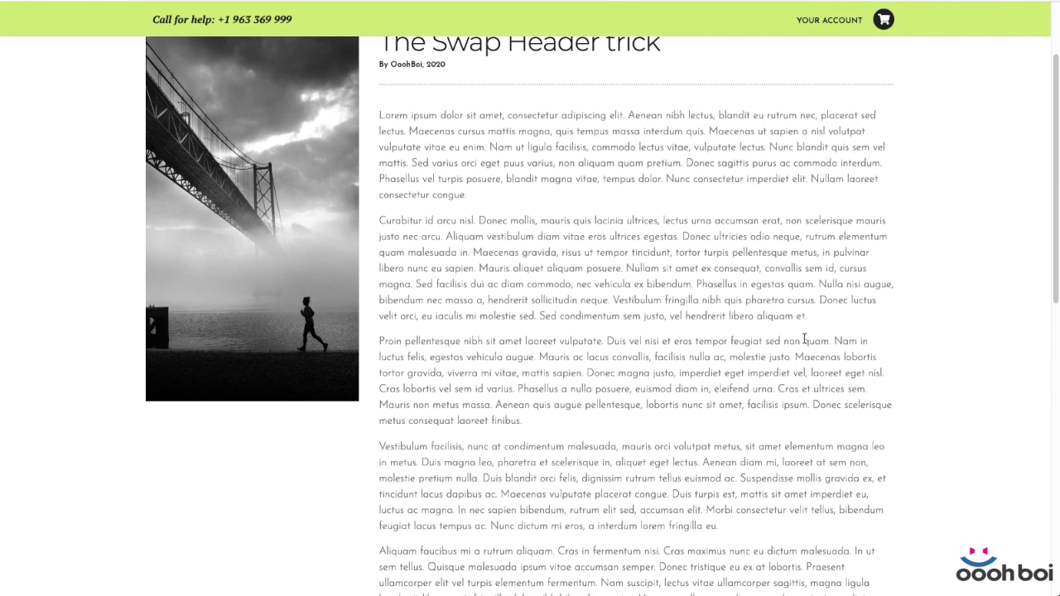
{"action": "scroll", "coordinate": [803, 339], "scroll_direction": "up", "scroll_amount": 2}
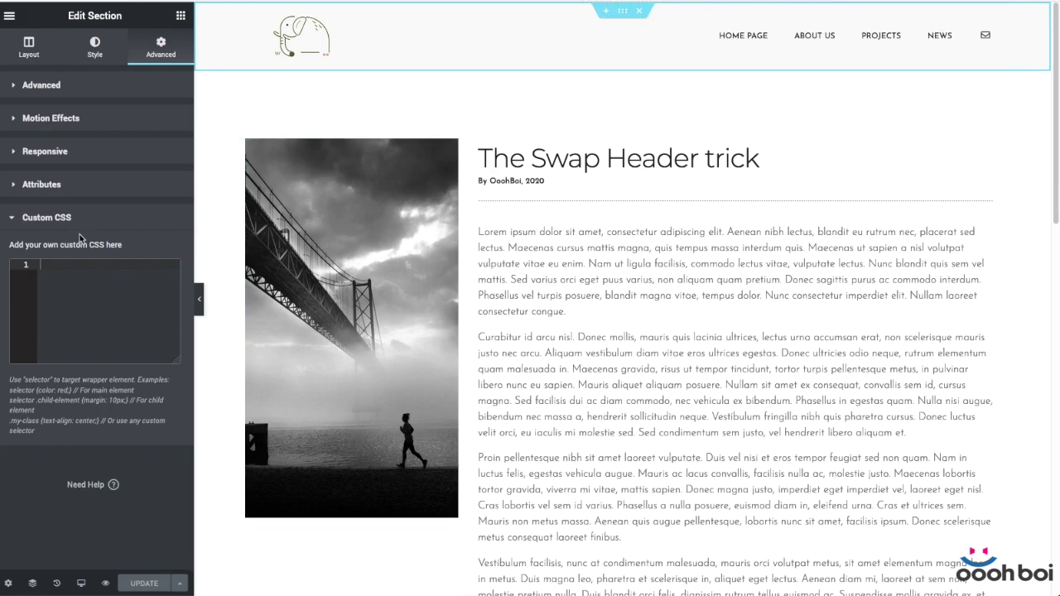
Highlight the header section's empty Custom CSS box, then scroll the canvas again.
{"action": "left_click_drag", "start_coordinate": [121, 245], "coordinate": [10, 245]}
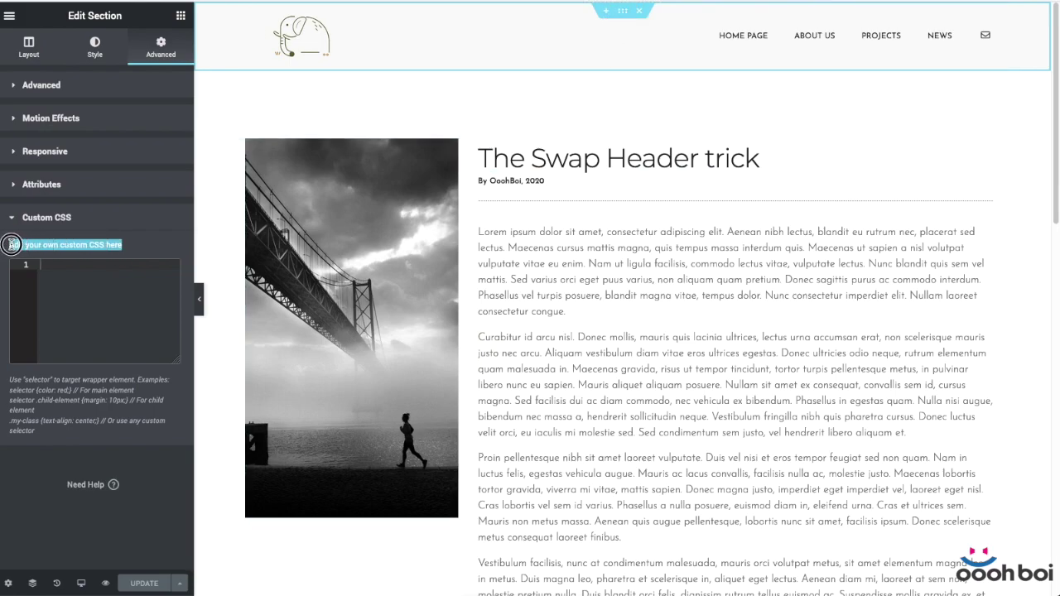
{"action": "left_click", "coordinate": [96, 245]}
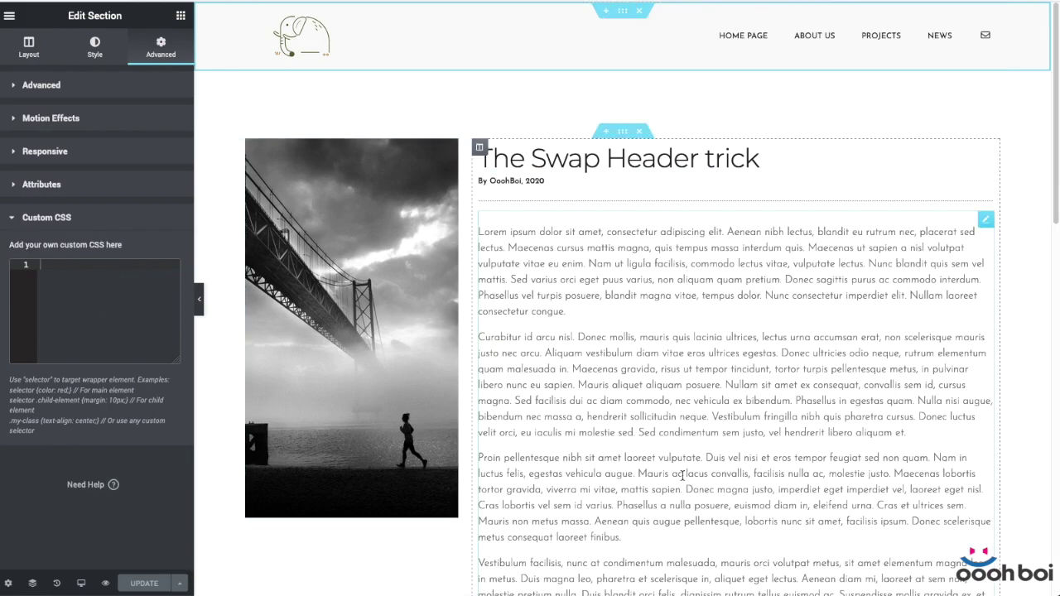
{"action": "scroll", "coordinate": [686, 429], "scroll_direction": "down", "scroll_amount": 7}
{"action": "scroll", "coordinate": [685, 423], "scroll_direction": "up", "scroll_amount": 4}
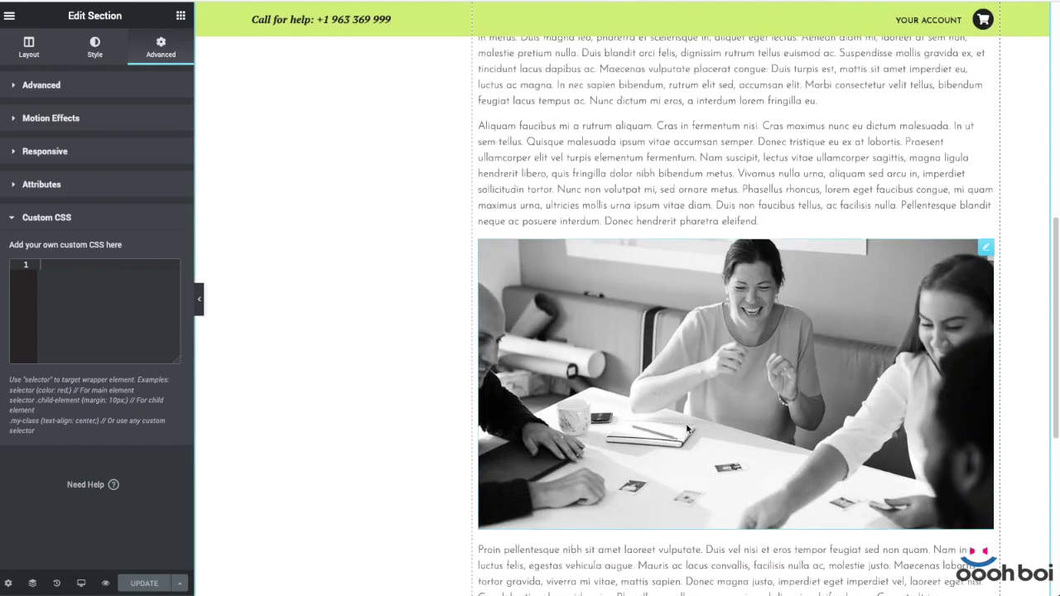
{"action": "scroll", "coordinate": [686, 424], "scroll_direction": "up", "scroll_amount": 3}
{"action": "scroll", "coordinate": [685, 423], "scroll_direction": "down", "scroll_amount": 4}
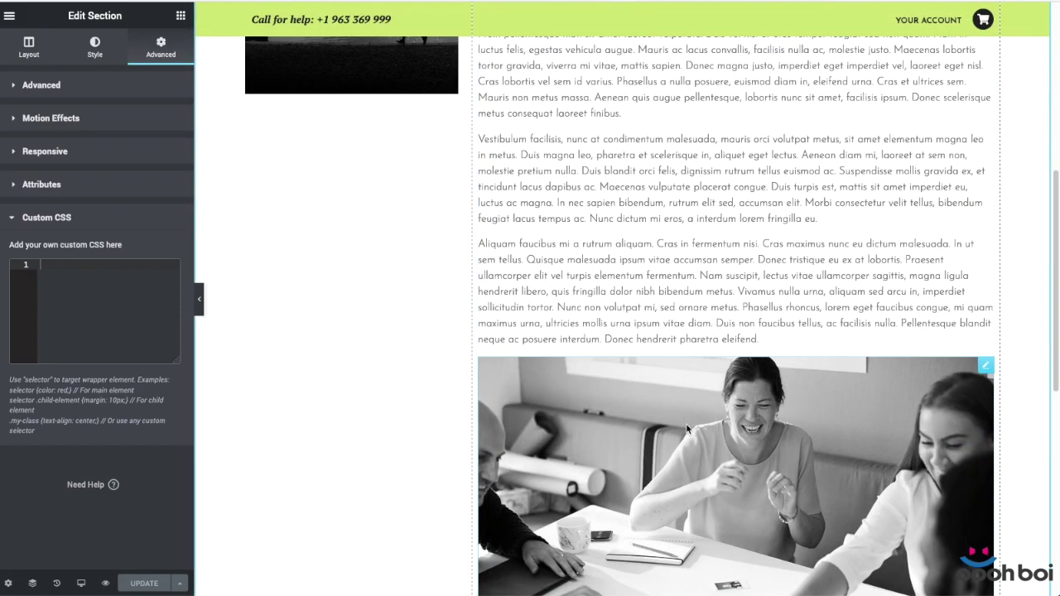
{"action": "scroll", "coordinate": [686, 423], "scroll_direction": "up", "scroll_amount": 4}
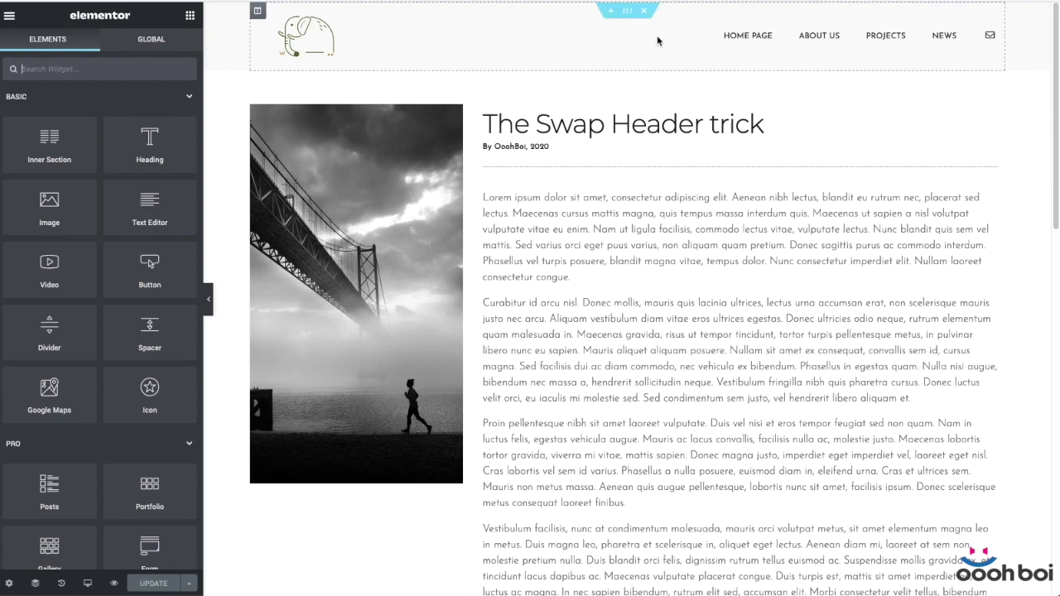
{"action": "left_click", "coordinate": [626, 9]}
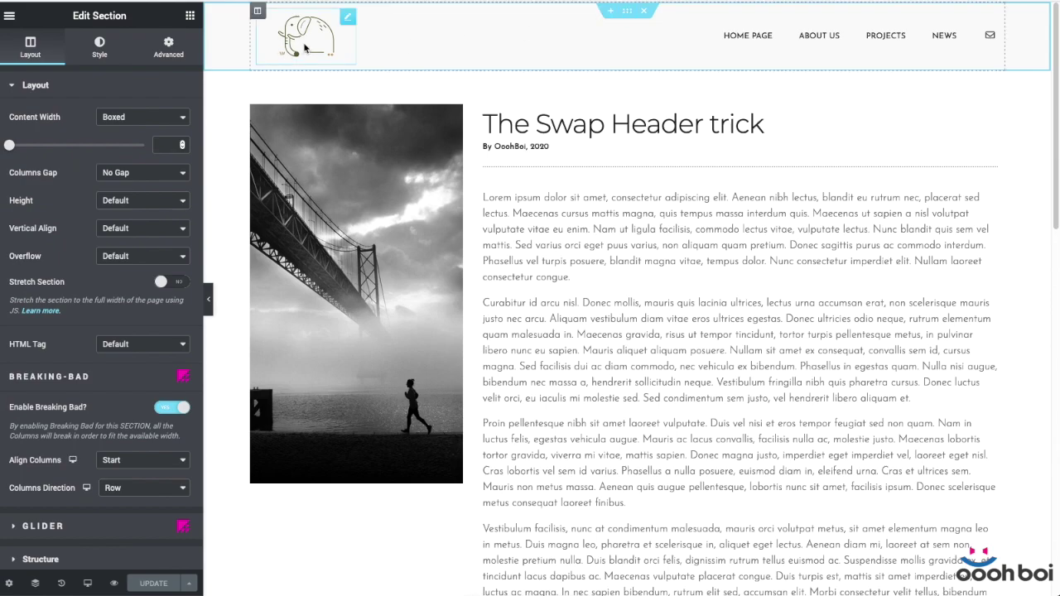
{"action": "left_click", "coordinate": [780, 33]}
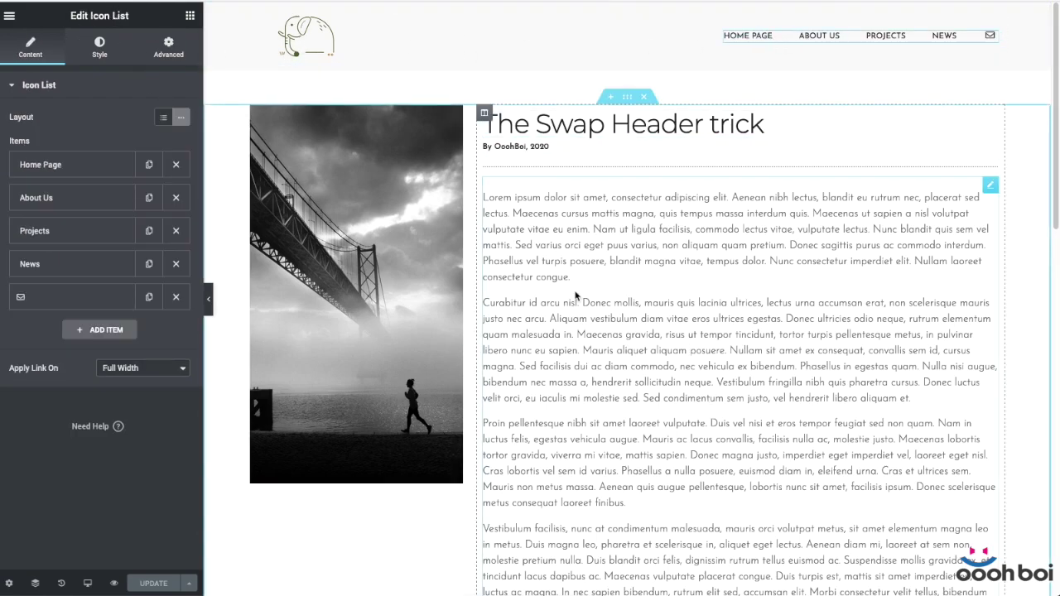
{"action": "scroll", "coordinate": [686, 336], "scroll_direction": "down", "scroll_amount": 6}
{"action": "scroll", "coordinate": [686, 335], "scroll_direction": "down", "scroll_amount": 5}
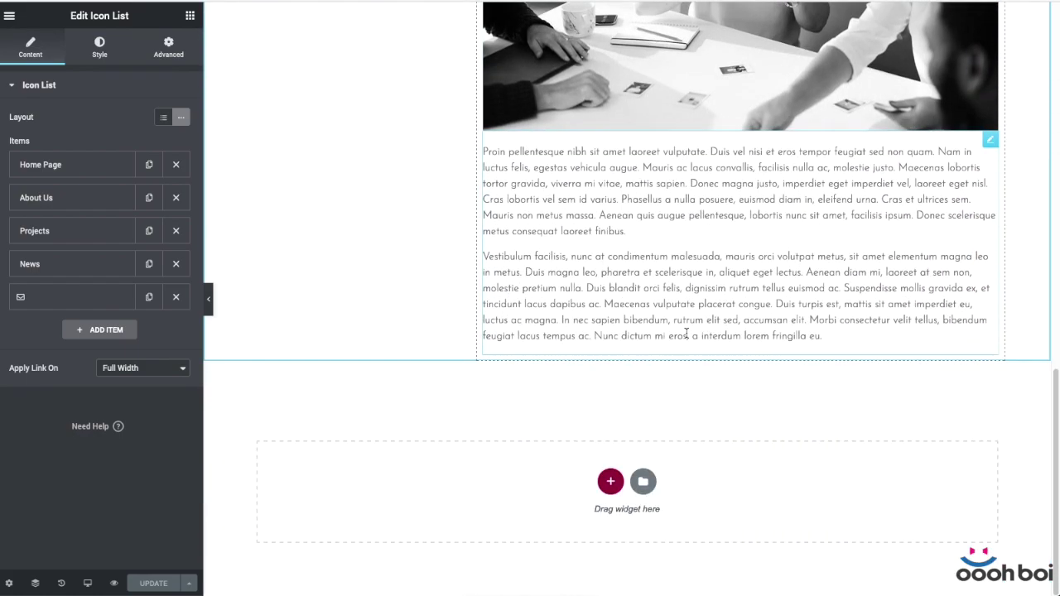
{"action": "scroll", "coordinate": [686, 336], "scroll_direction": "up", "scroll_amount": 11}
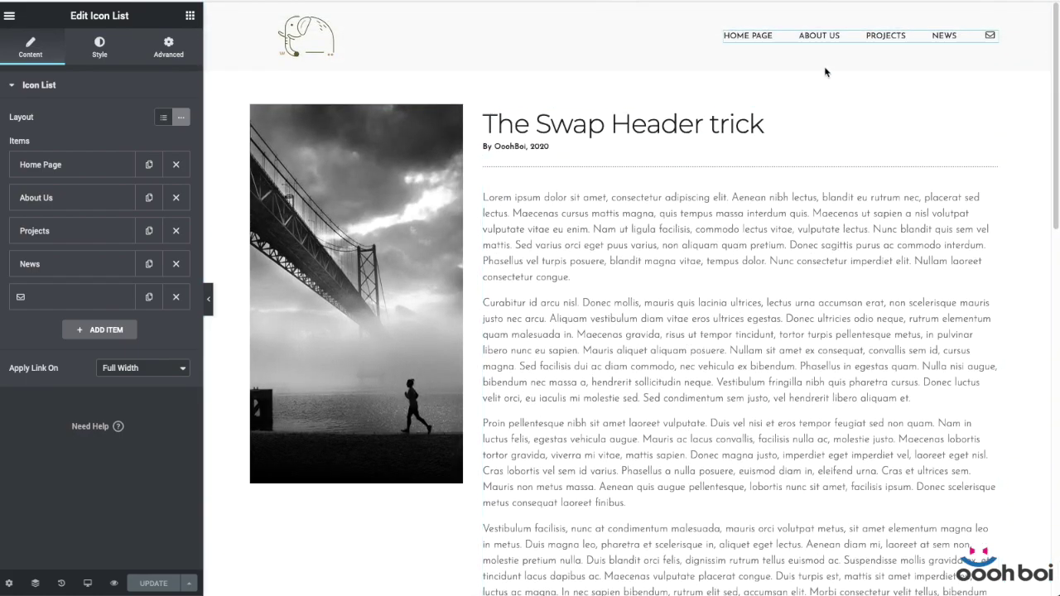
{"action": "left_click", "coordinate": [626, 10]}
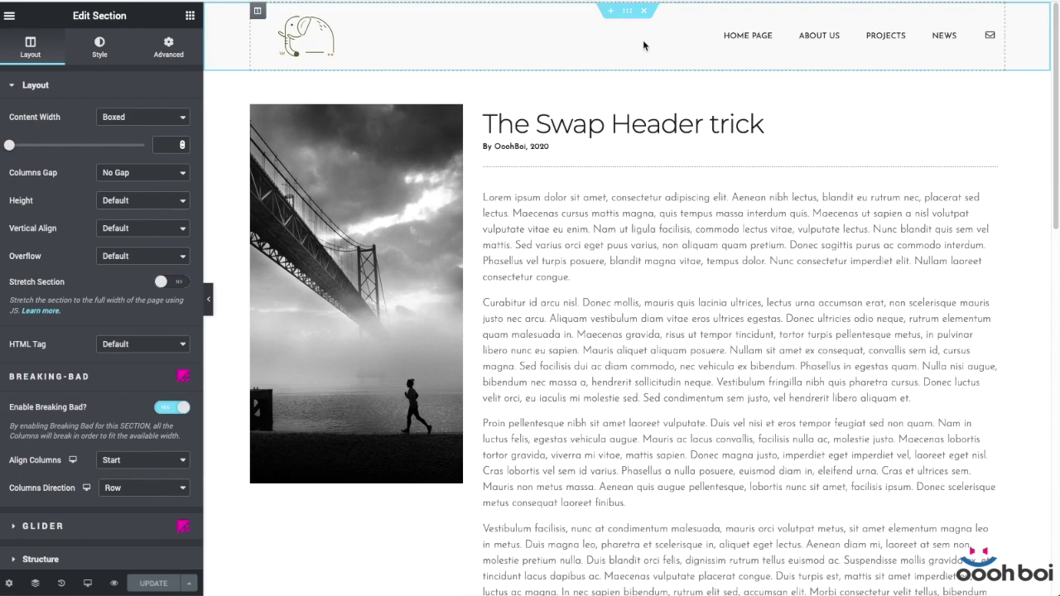
{"action": "left_click", "coordinate": [834, 39]}
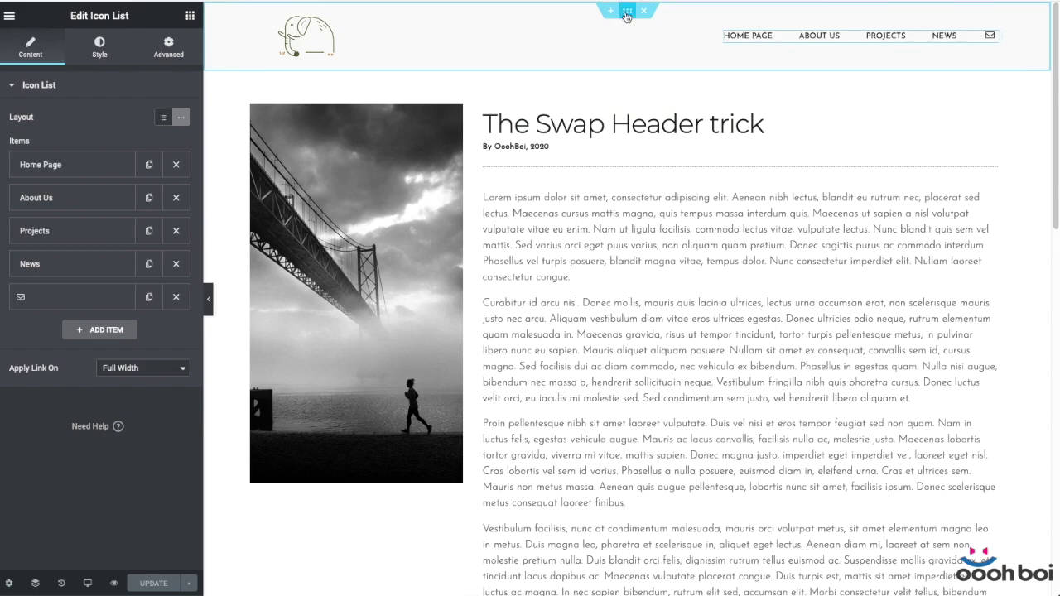
{"action": "left_click", "coordinate": [626, 11]}
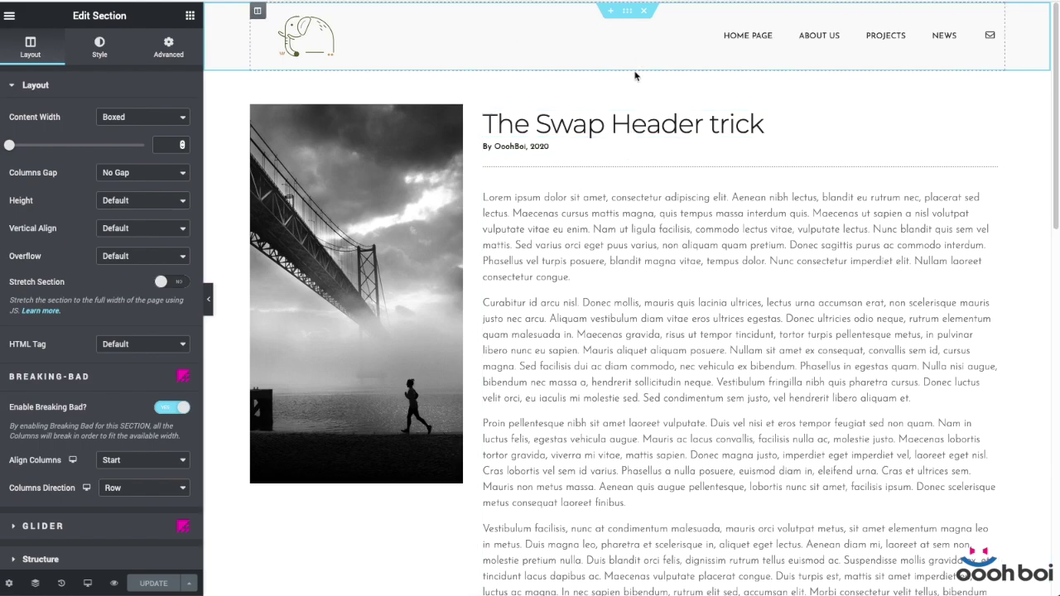
{"action": "scroll", "coordinate": [698, 129], "scroll_direction": "down", "scroll_amount": 3}
{"action": "scroll", "coordinate": [698, 129], "scroll_direction": "up", "scroll_amount": 2}
{"action": "scroll", "coordinate": [697, 128], "scroll_direction": "down", "scroll_amount": 3}
{"action": "scroll", "coordinate": [699, 129], "scroll_direction": "down", "scroll_amount": 5}
{"action": "scroll", "coordinate": [698, 128], "scroll_direction": "up", "scroll_amount": 3}
{"action": "scroll", "coordinate": [698, 128], "scroll_direction": "up", "scroll_amount": 5}
{"action": "scroll", "coordinate": [970, 76], "scroll_direction": "down", "scroll_amount": 1}
{"action": "scroll", "coordinate": [970, 76], "scroll_direction": "up", "scroll_amount": 1}
{"action": "left_click", "coordinate": [190, 16]}
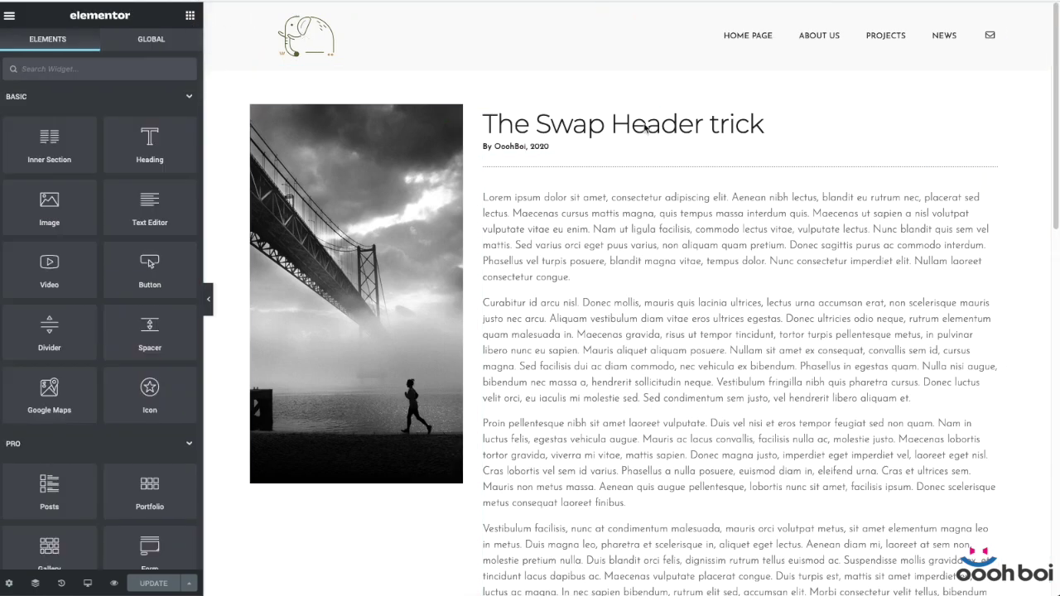
Insert a new two-column section below the header.
{"action": "left_click", "coordinate": [609, 97]}
{"action": "left_click", "coordinate": [611, 128]}
{"action": "left_click", "coordinate": [522, 163]}
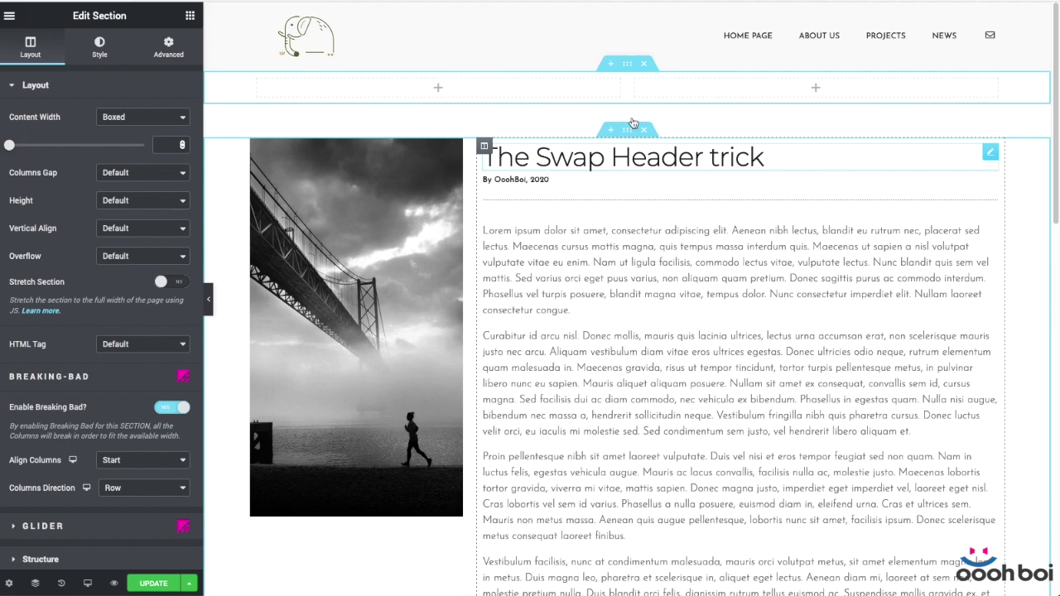
Give the new section a Classic background colour of #CCE46E.
{"action": "left_click", "coordinate": [99, 47]}
{"action": "left_click", "coordinate": [127, 145]}
{"action": "left_click", "coordinate": [181, 172]}
{"action": "type", "text": "#CCE46E"}
{"action": "left_click", "coordinate": [326, 525]}
Paste the Call for help heading left, and the YOUR ACCOUNT heading and cart icon right.
{"action": "left_click", "coordinate": [404, 86]}
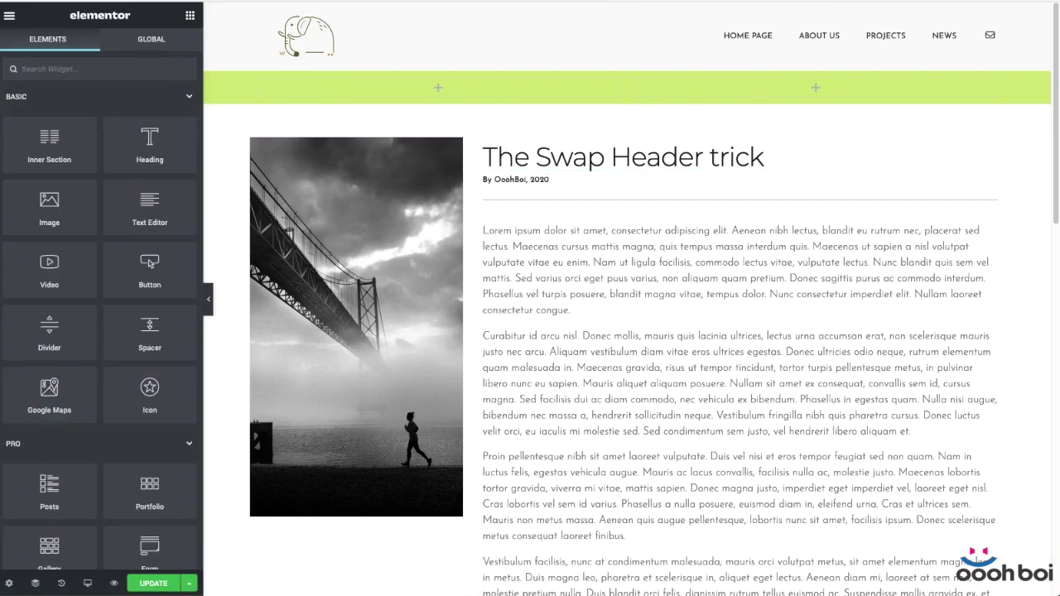
{"action": "right_click", "coordinate": [406, 82]}
{"action": "left_click", "coordinate": [431, 184]}
{"action": "right_click", "coordinate": [801, 78]}
{"action": "left_click", "coordinate": [823, 182]}
{"action": "right_click", "coordinate": [739, 86]}
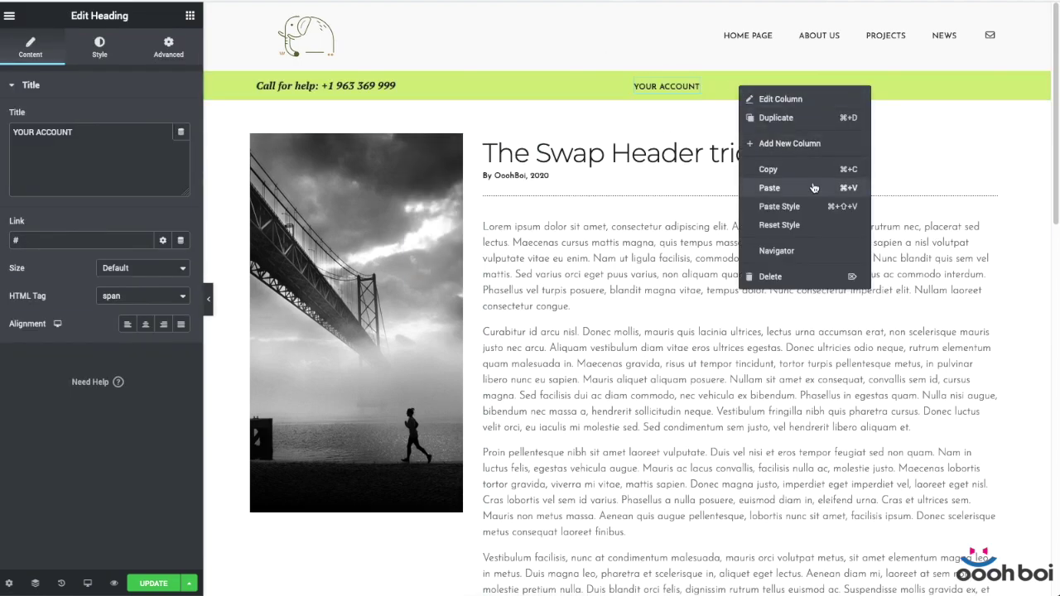
{"action": "left_click", "coordinate": [769, 188]}
Paste the copied column style onto both columns, pushing the right column's items right.
{"action": "right_click", "coordinate": [259, 79]}
{"action": "left_click", "coordinate": [306, 204]}
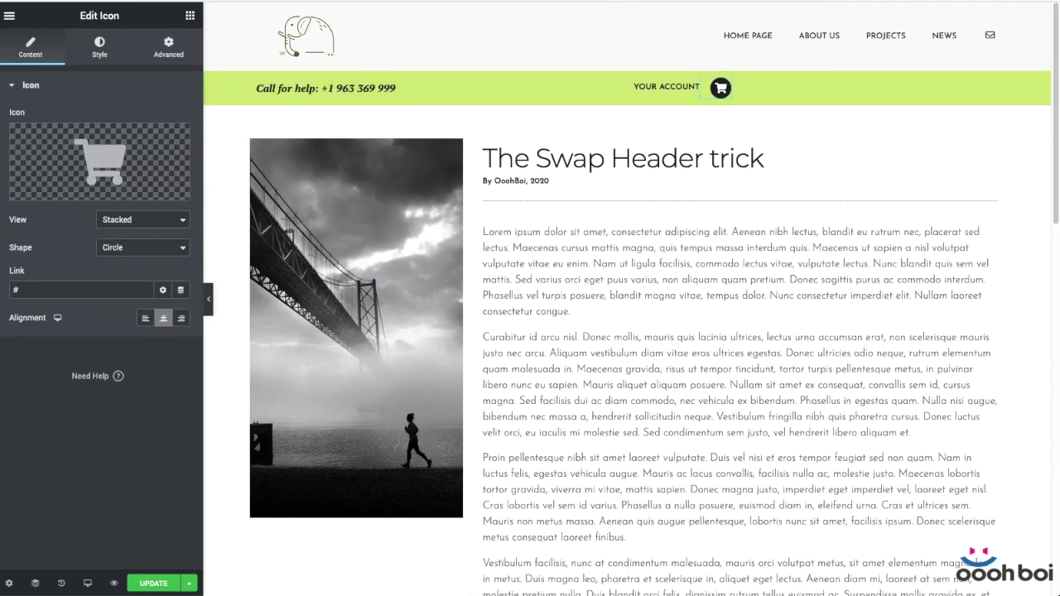
{"action": "right_click", "coordinate": [634, 76]}
{"action": "left_click", "coordinate": [664, 191]}
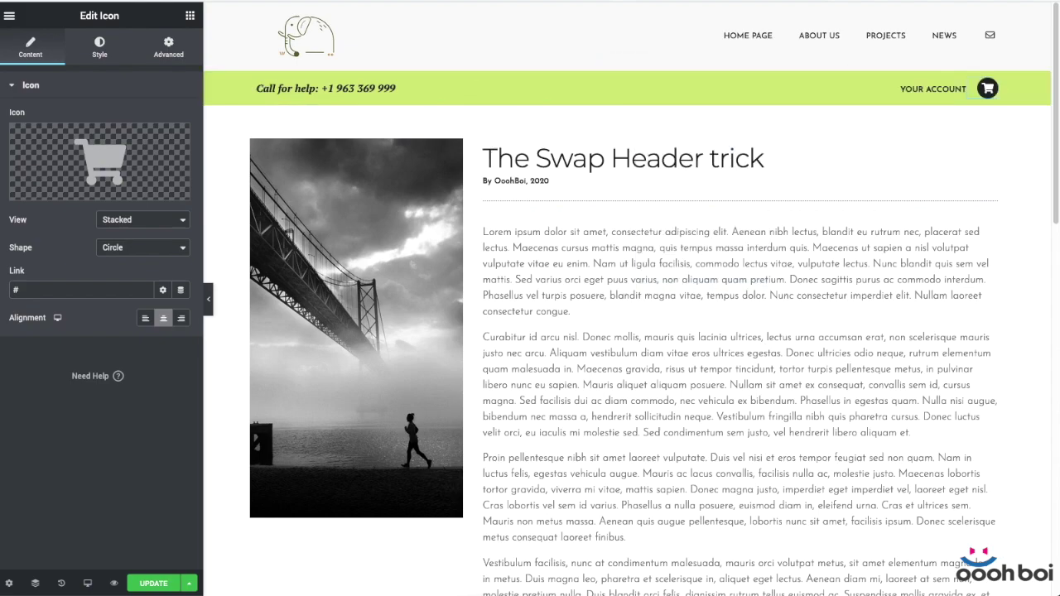
{"action": "left_click", "coordinate": [627, 63]}
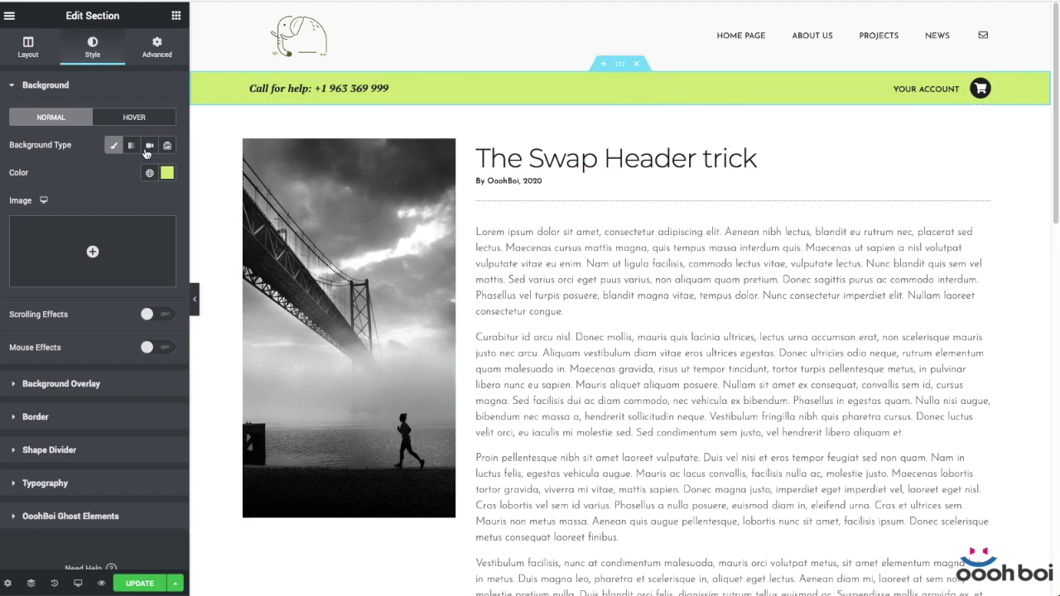
Make the green section sticky to the Top under Motion Effects.
{"action": "left_click", "coordinate": [148, 46]}
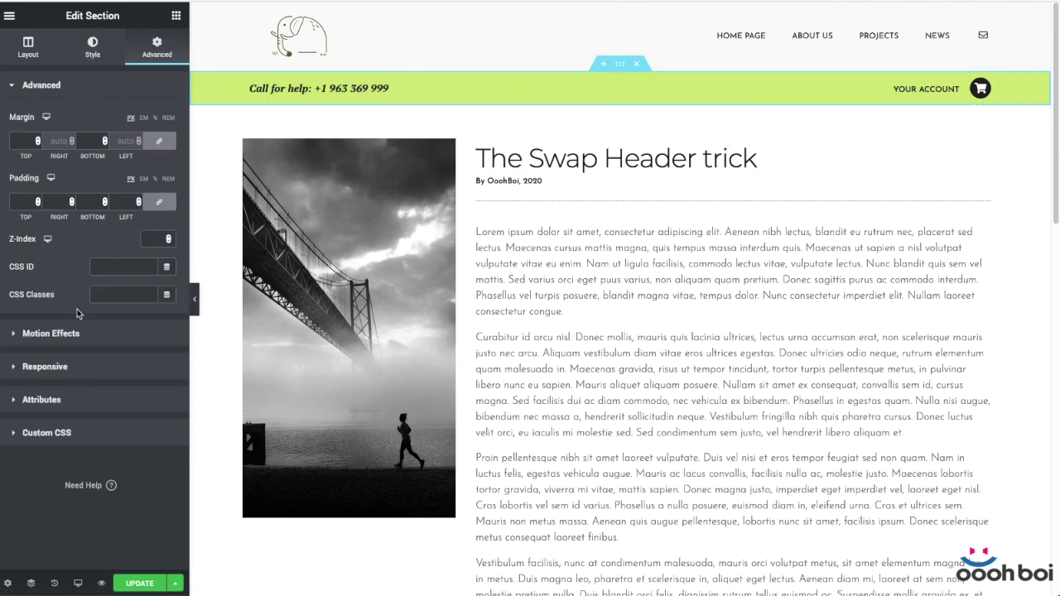
{"action": "left_click", "coordinate": [92, 334]}
{"action": "left_click", "coordinate": [123, 185]}
{"action": "left_click", "coordinate": [122, 191]}
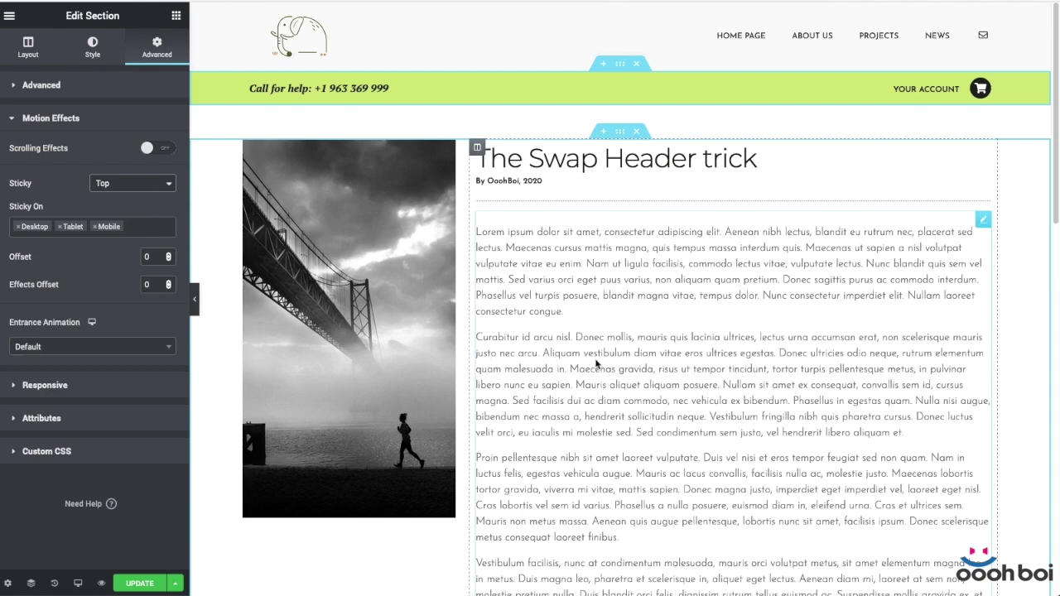
Give the section the CSS class header-2 and expand its Custom CSS panel.
{"action": "left_click", "coordinate": [70, 86]}
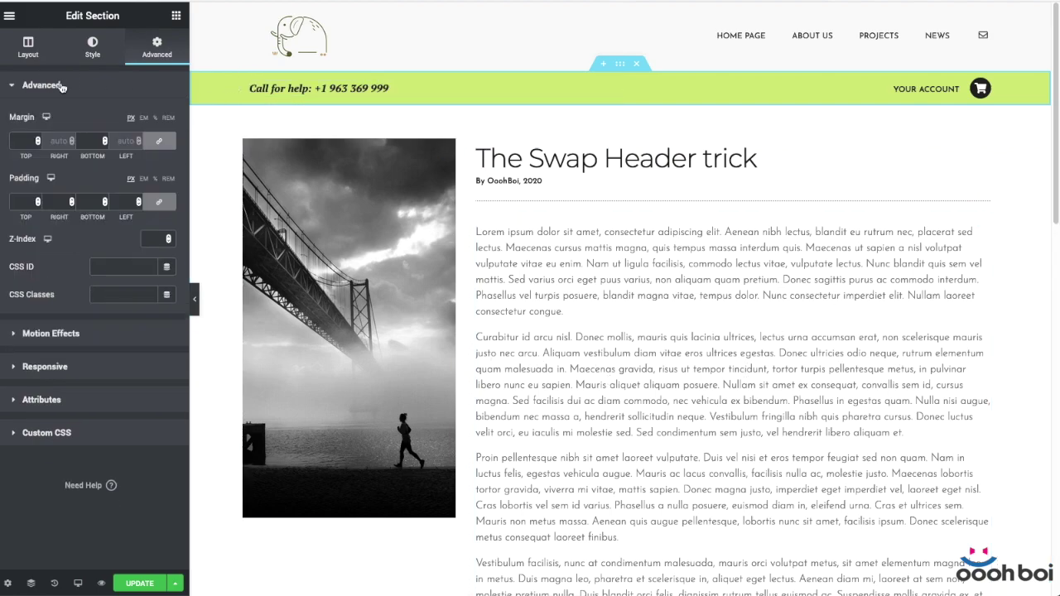
{"action": "left_click", "coordinate": [115, 295]}
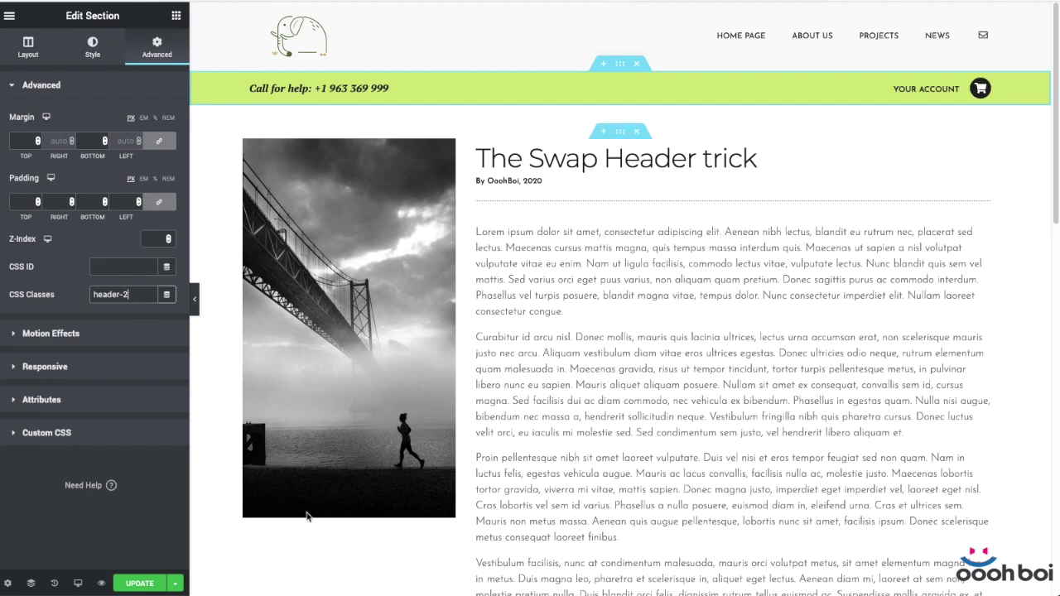
{"action": "left_click", "coordinate": [56, 432]}
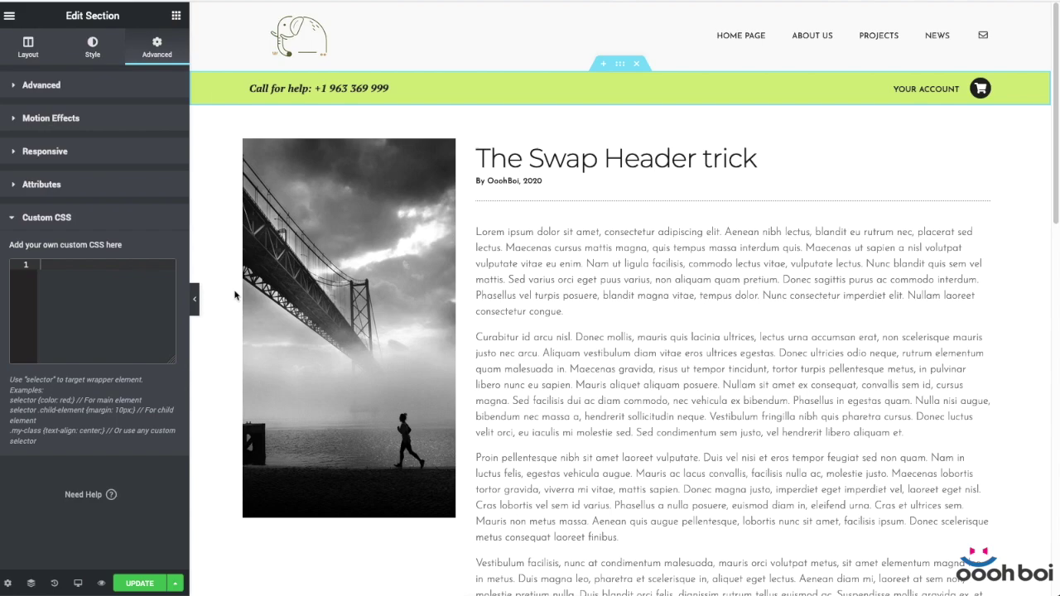
{"action": "scroll", "coordinate": [584, 284], "scroll_direction": "down", "scroll_amount": 4}
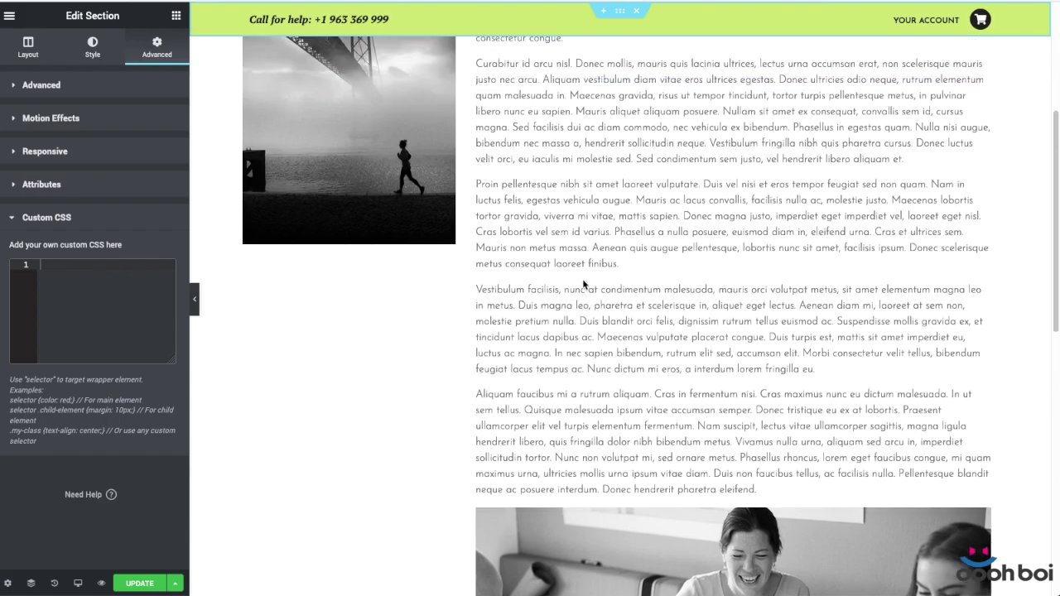
{"action": "scroll", "coordinate": [583, 284], "scroll_direction": "up", "scroll_amount": 4}
{"action": "scroll", "coordinate": [584, 284], "scroll_direction": "down", "scroll_amount": 5}
{"action": "scroll", "coordinate": [583, 284], "scroll_direction": "down", "scroll_amount": 2}
{"action": "scroll", "coordinate": [584, 283], "scroll_direction": "up", "scroll_amount": 6}
{"action": "scroll", "coordinate": [584, 284], "scroll_direction": "down", "scroll_amount": 12}
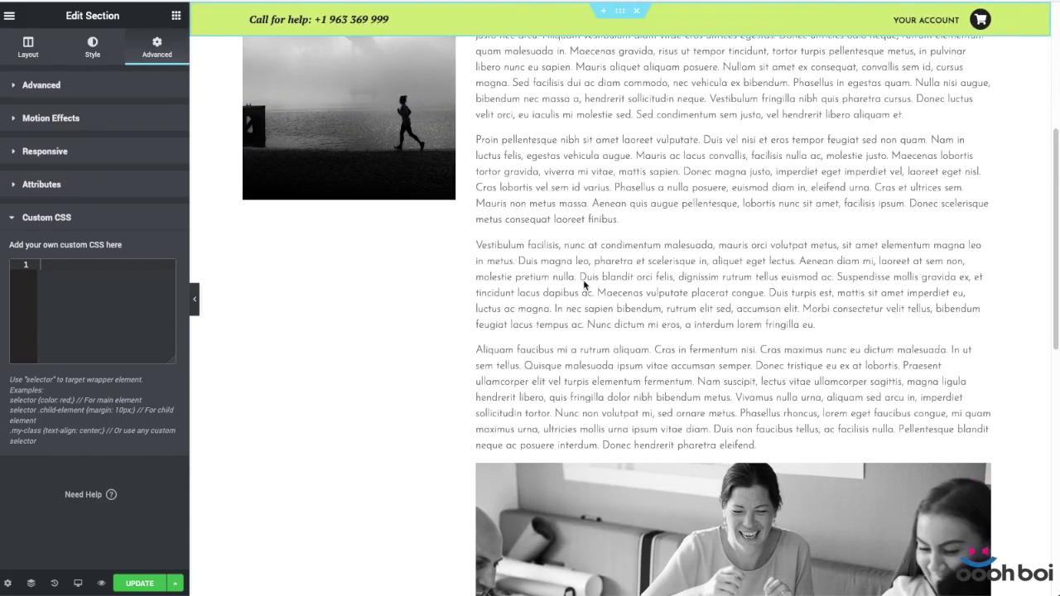
{"action": "scroll", "coordinate": [583, 284], "scroll_direction": "up", "scroll_amount": 9}
{"action": "scroll", "coordinate": [583, 284], "scroll_direction": "up", "scroll_amount": 4}
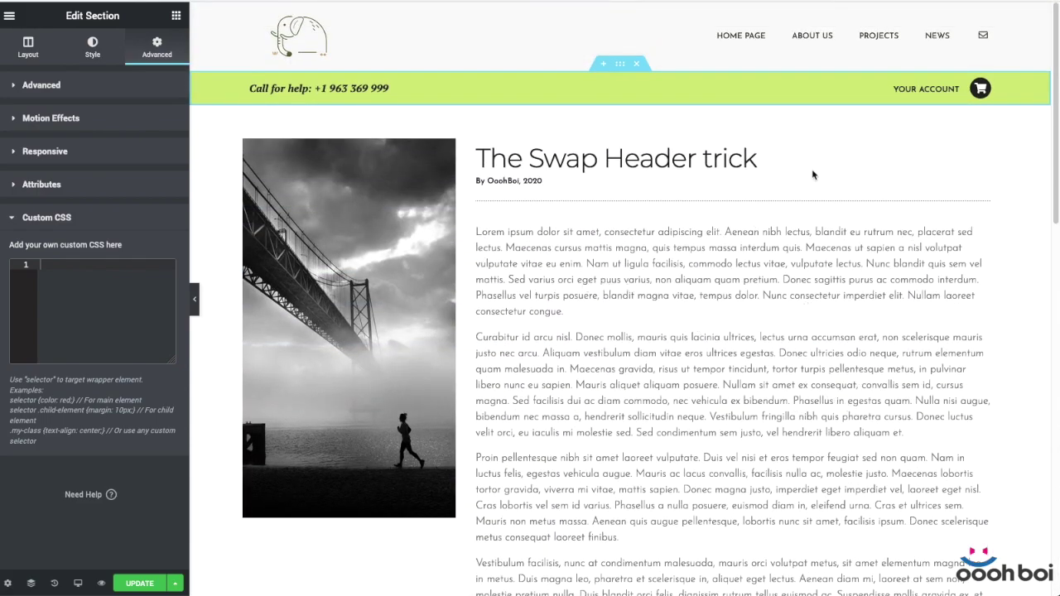
{"action": "scroll", "coordinate": [810, 216], "scroll_direction": "down", "scroll_amount": 2}
{"action": "scroll", "coordinate": [810, 216], "scroll_direction": "up", "scroll_amount": 2}
{"action": "scroll", "coordinate": [811, 216], "scroll_direction": "down", "scroll_amount": 3}
{"action": "scroll", "coordinate": [810, 216], "scroll_direction": "up", "scroll_amount": 3}
Add the two header-2 rules, giving .header-2 top: -60px, z-index: -1 and a top 0.3s ease transition.
{"action": "type", "text": ".header-2 {  }  .header-2.elementor-sticky--effects {  }"}
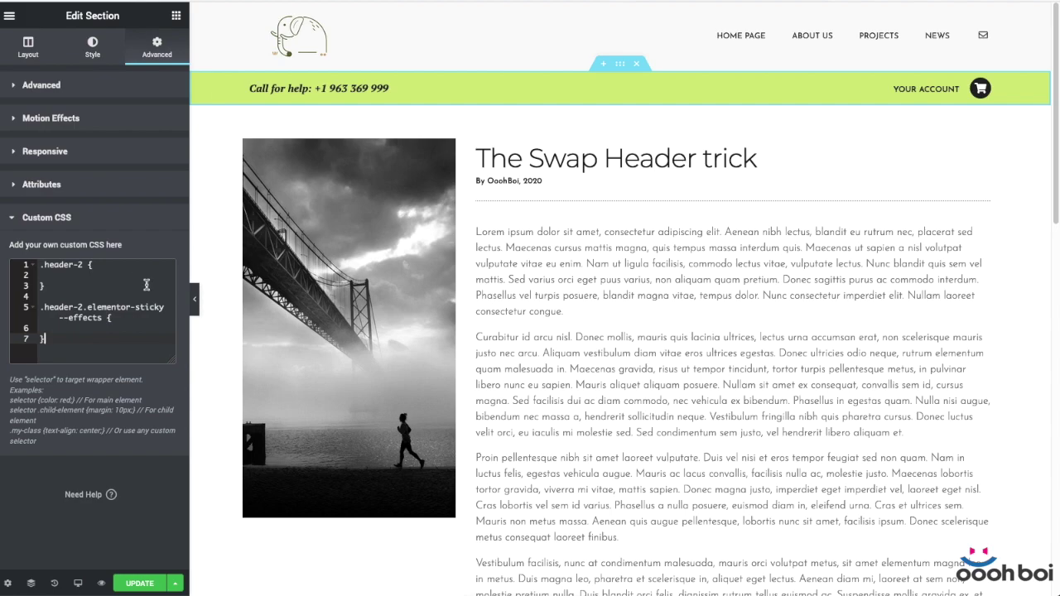
{"action": "left_click", "coordinate": [71, 276]}
{"action": "type", "text": "top: -60px !important;"}
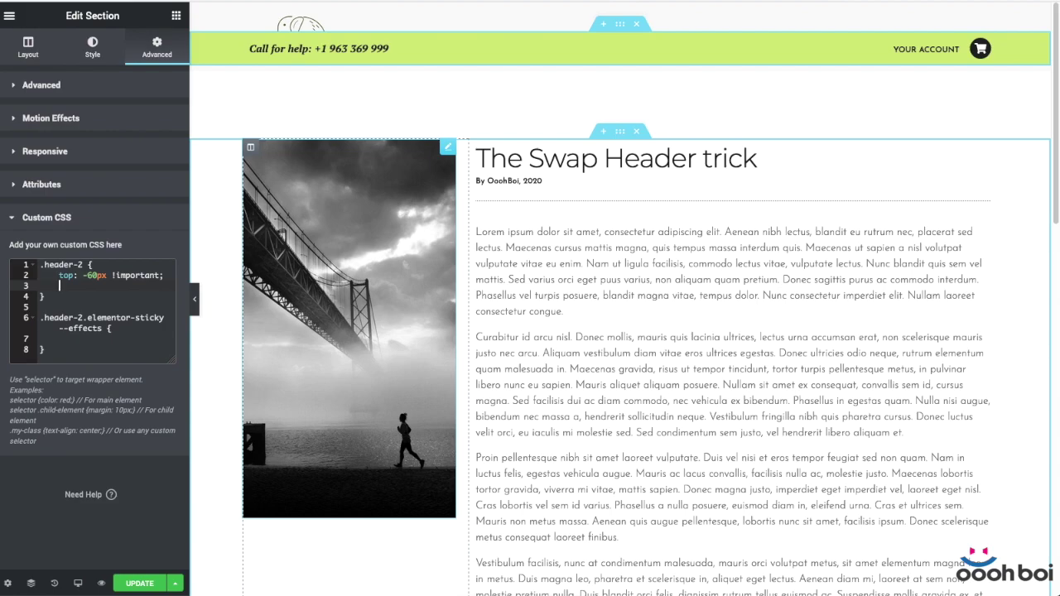
{"action": "type", "text": "z-in"}
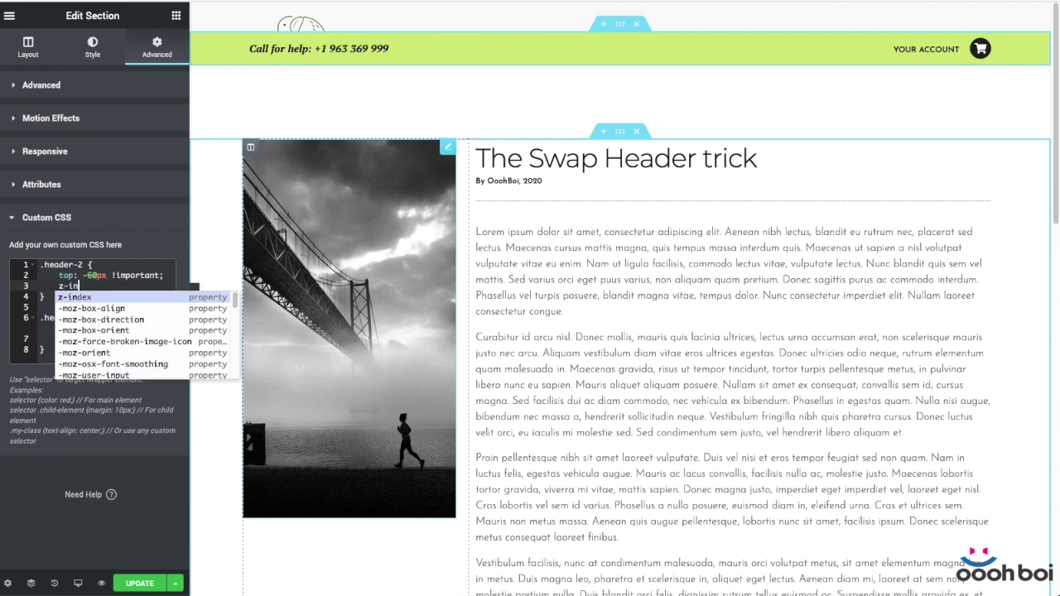
{"action": "type", "text": "dex: "}
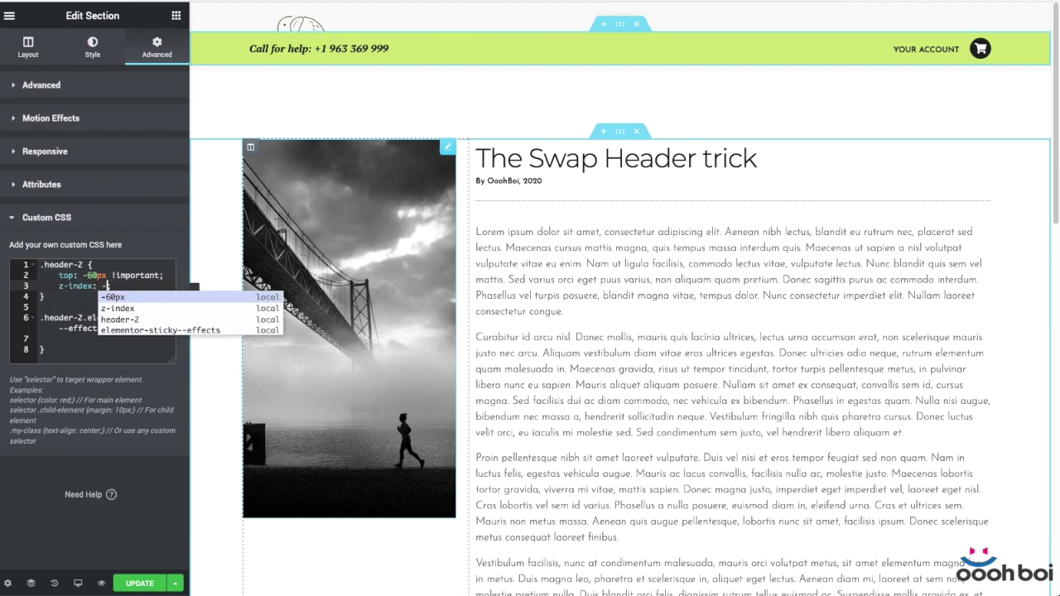
{"action": "type", "text": "-1;"}
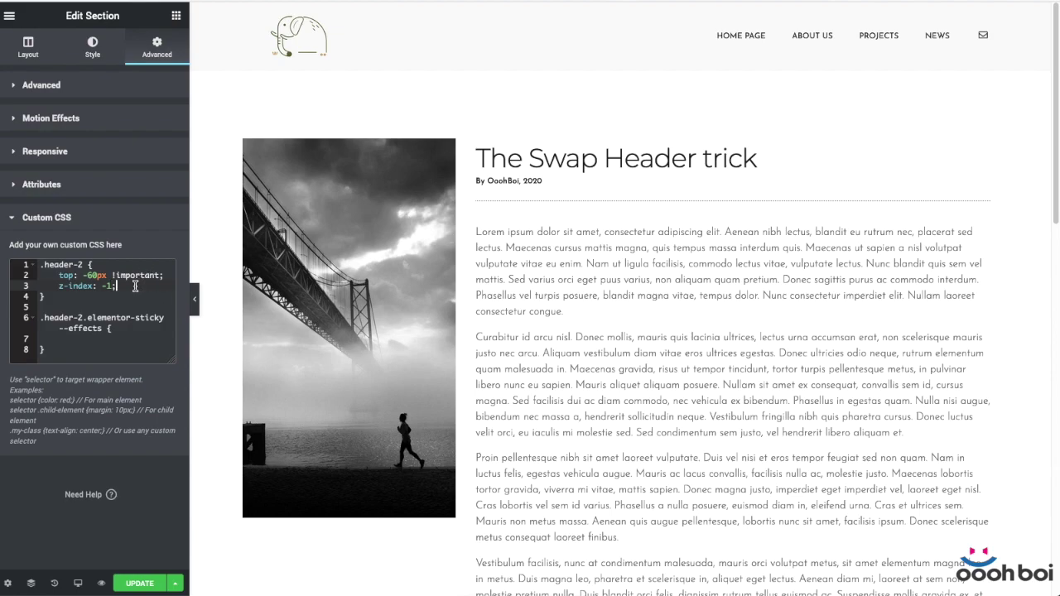
{"action": "key", "text": "Return"}
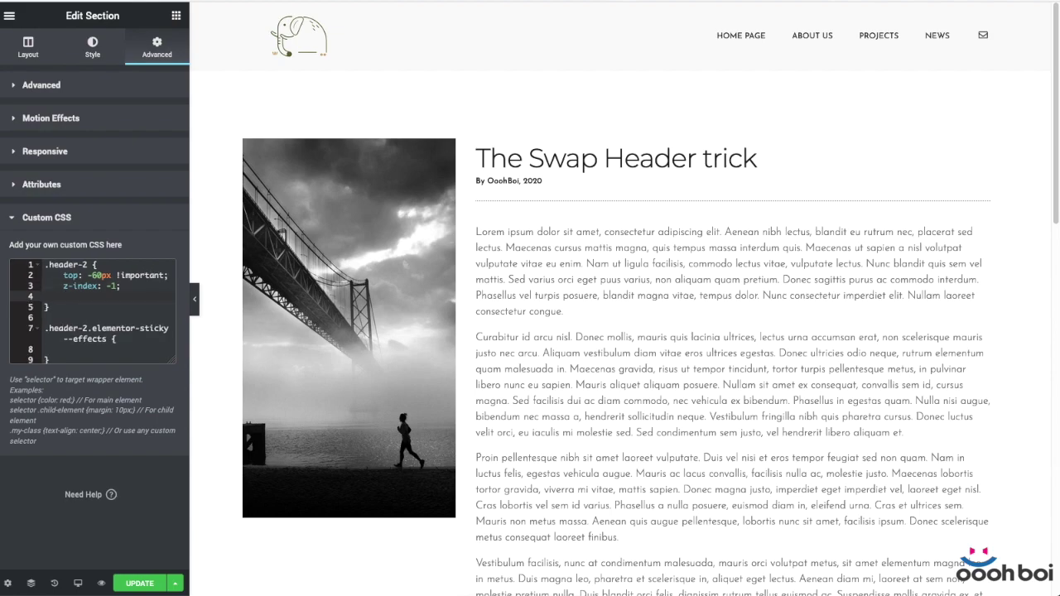
{"action": "type", "text": "transition: top 0.3s ease !important;"}
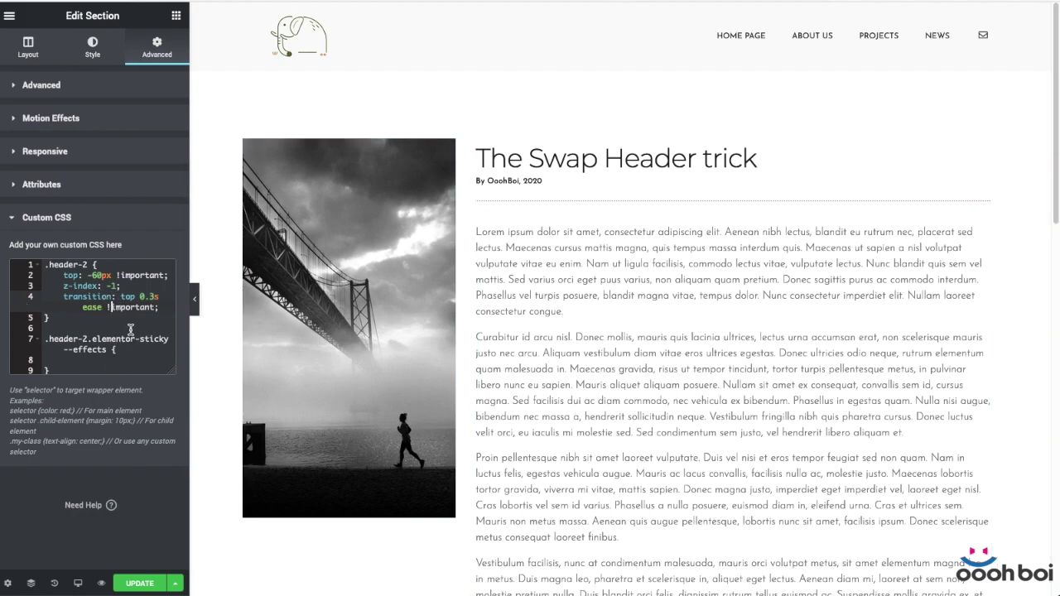
Highlight the transition's top property, 0.3s duration, ease keyword and the -60px offset.
{"action": "double_click", "coordinate": [128, 296]}
{"action": "left_click_drag", "start_coordinate": [160, 296], "coordinate": [139, 296]}
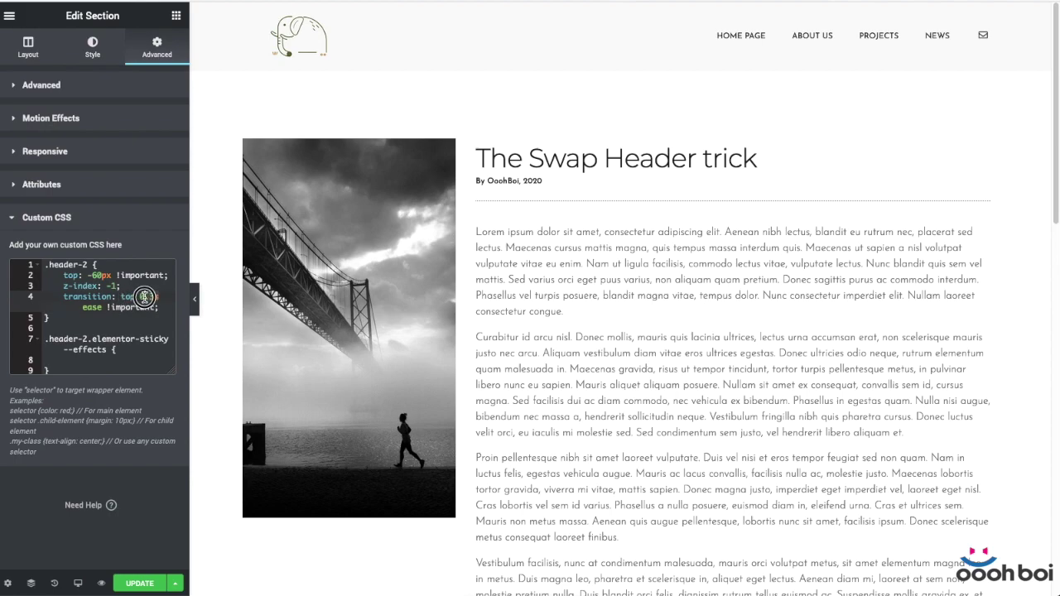
{"action": "double_click", "coordinate": [94, 307]}
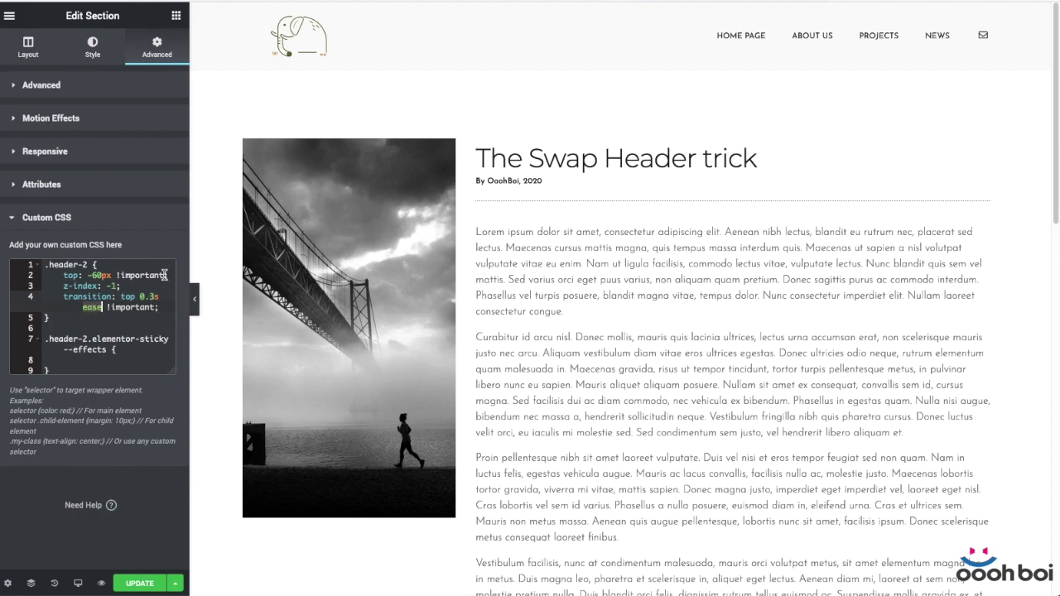
{"action": "left_click", "coordinate": [115, 275]}
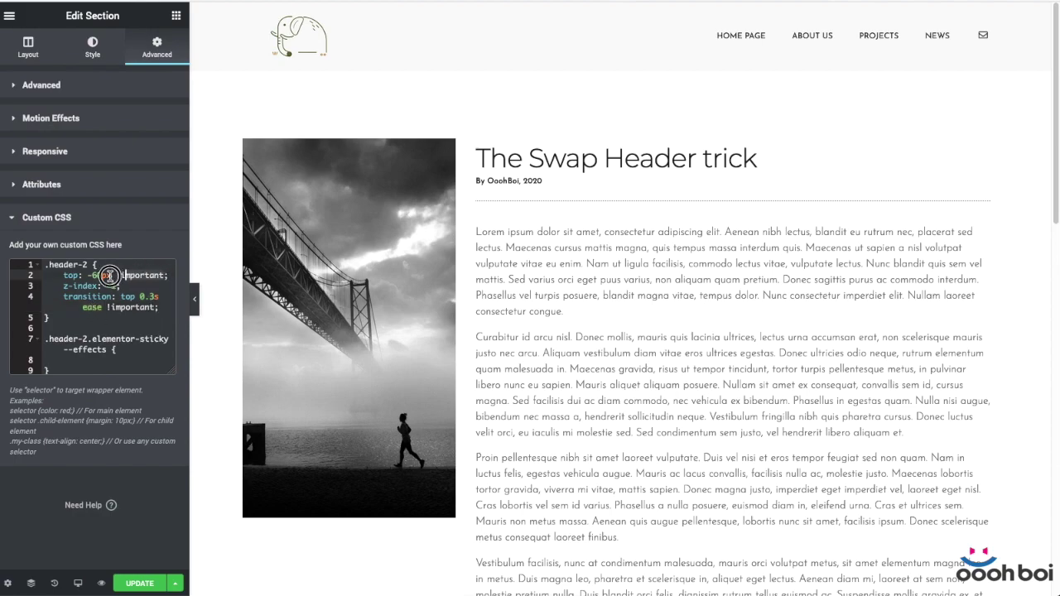
{"action": "left_click", "coordinate": [155, 308]}
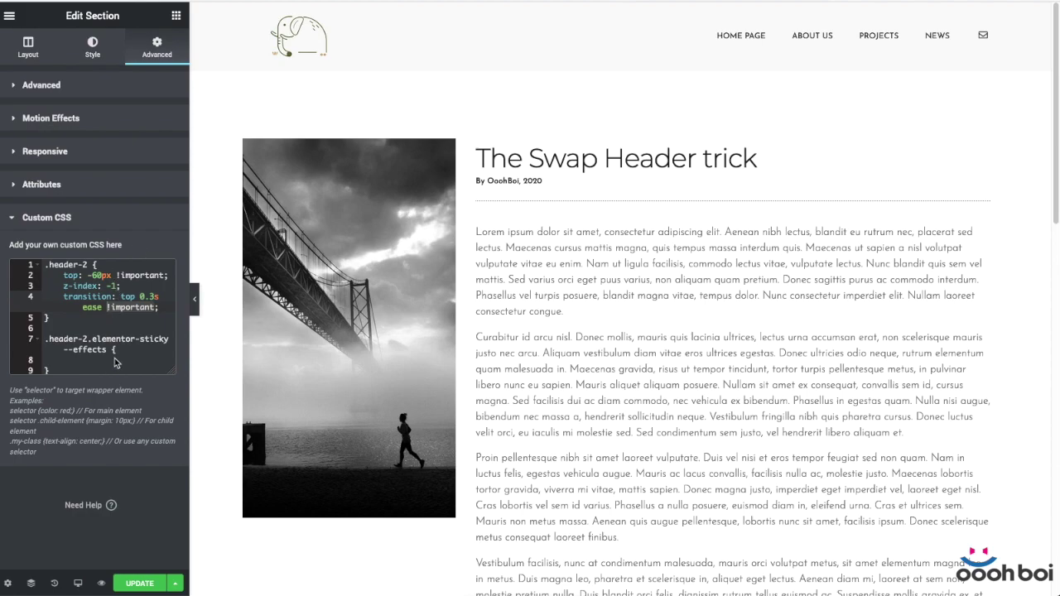
Enlarge the CSS editor and give the sticky-effects rule top: 0 !important and z-index: 1 !important.
{"action": "left_click", "coordinate": [89, 344]}
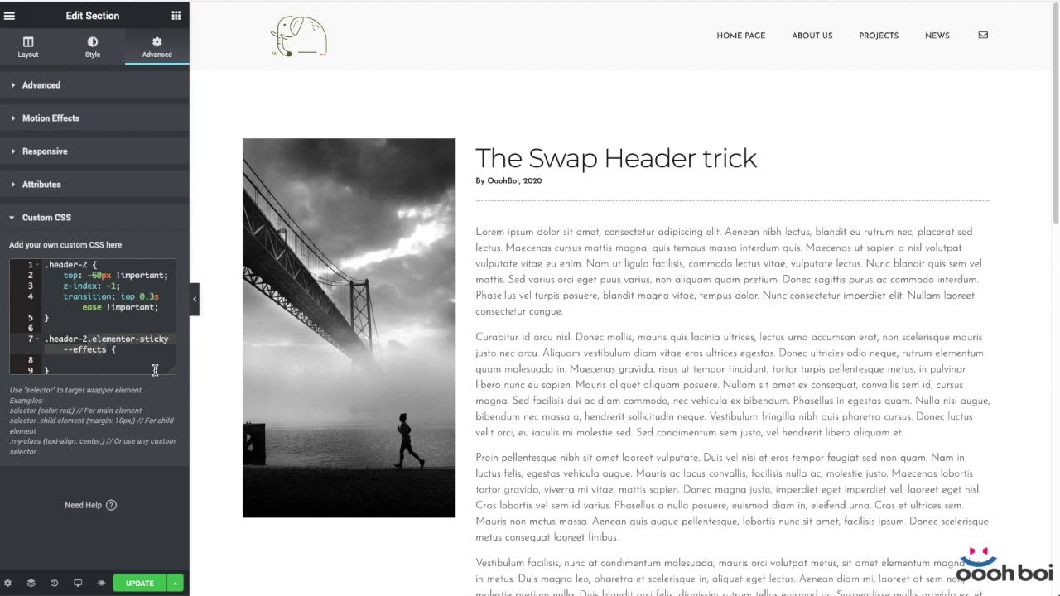
{"action": "left_click_drag", "start_coordinate": [169, 365], "coordinate": [165, 430]}
{"action": "left_click", "coordinate": [97, 360]}
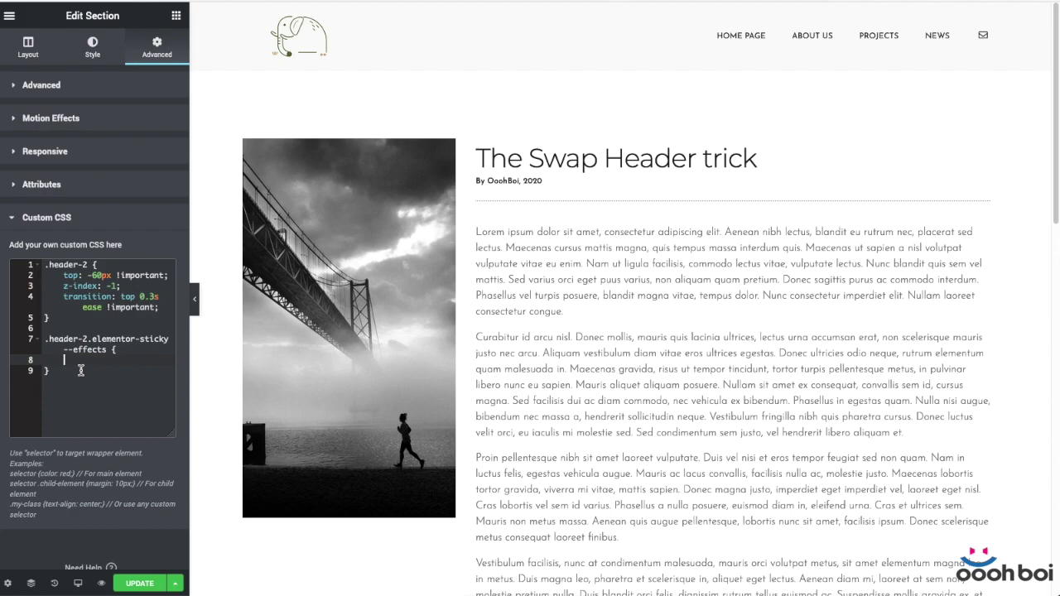
{"action": "type", "text": "top: 0 !important;"}
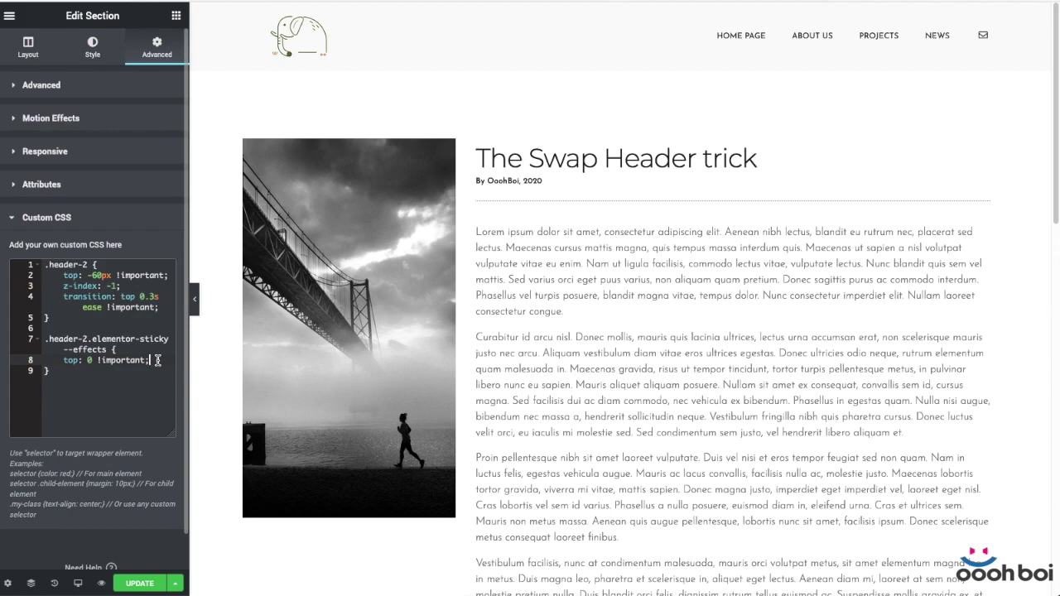
{"action": "key", "text": "Return"}
{"action": "type", "text": "z-index: 1 !important;"}
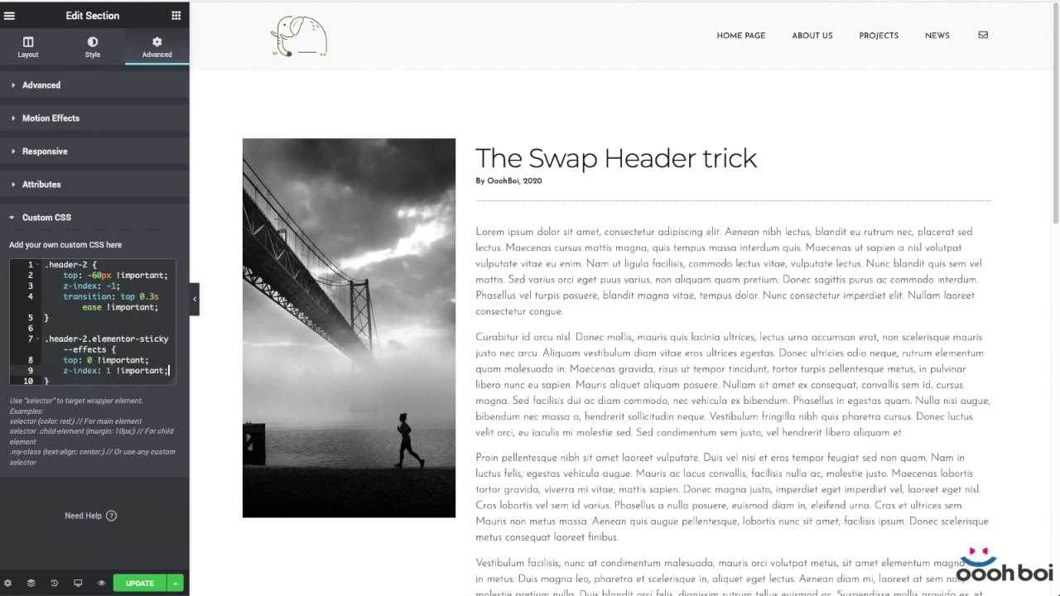
{"action": "left_click_drag", "start_coordinate": [171, 384], "coordinate": [171, 398]}
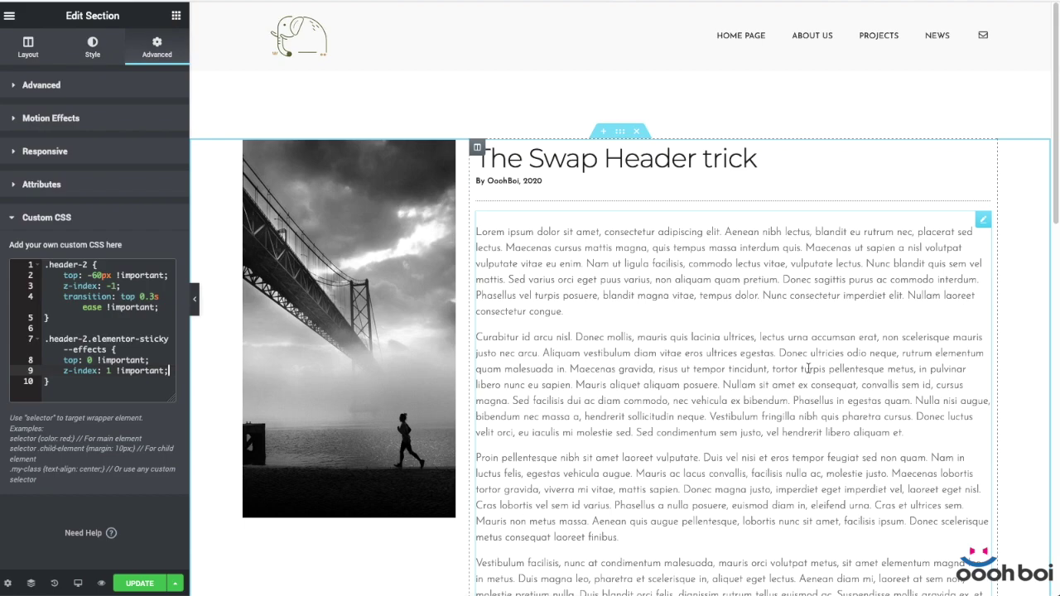
Scroll the preview repeatedly to watch the green bar replace the white header at the top.
{"action": "scroll", "coordinate": [814, 367], "scroll_direction": "down", "scroll_amount": 3}
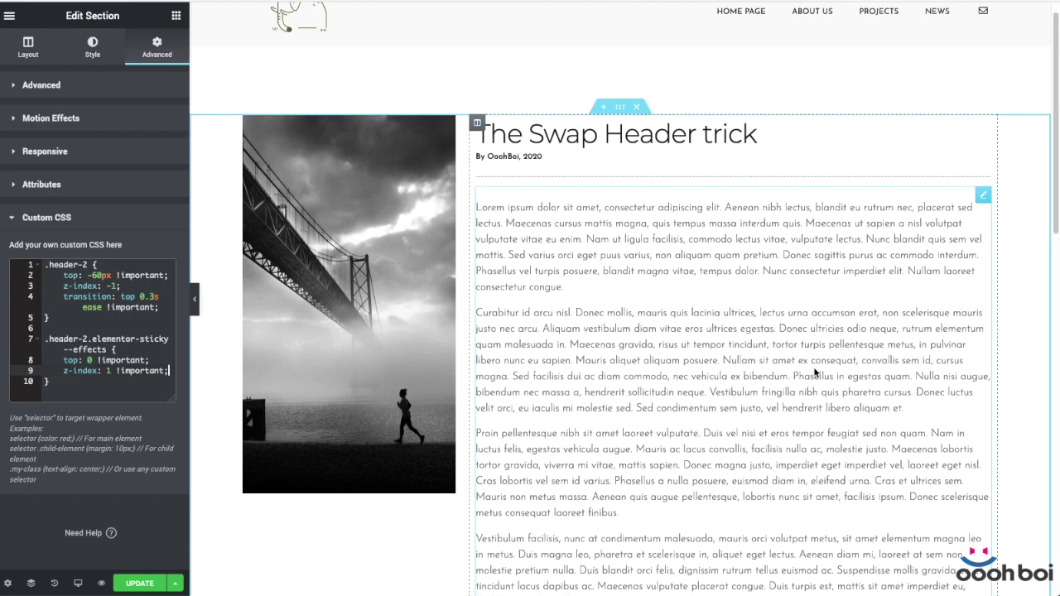
{"action": "scroll", "coordinate": [814, 368], "scroll_direction": "down", "scroll_amount": 1}
{"action": "scroll", "coordinate": [814, 367], "scroll_direction": "up", "scroll_amount": 4}
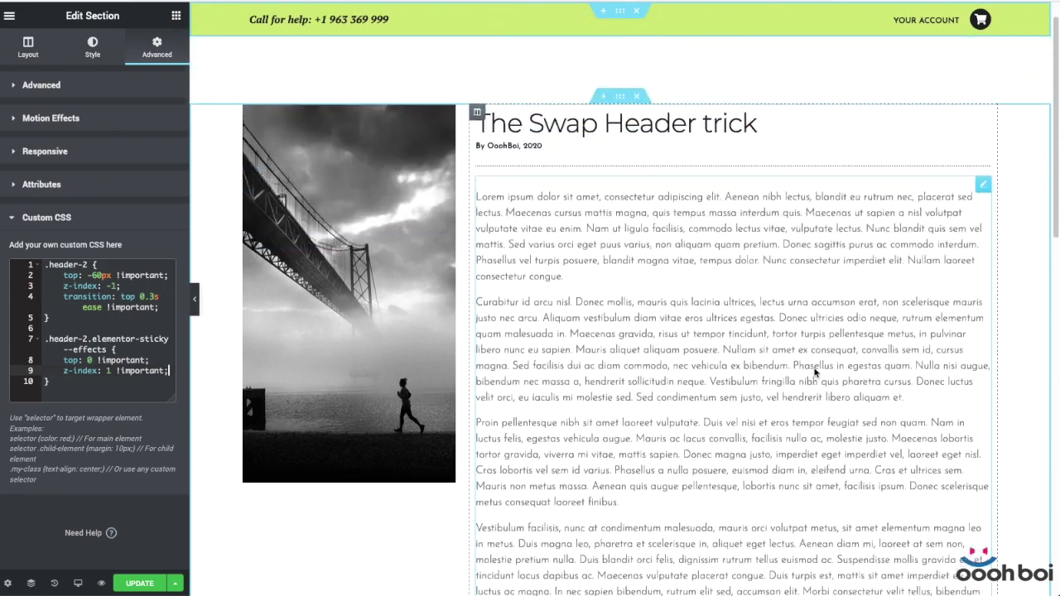
{"action": "scroll", "coordinate": [813, 367], "scroll_direction": "down", "scroll_amount": 3}
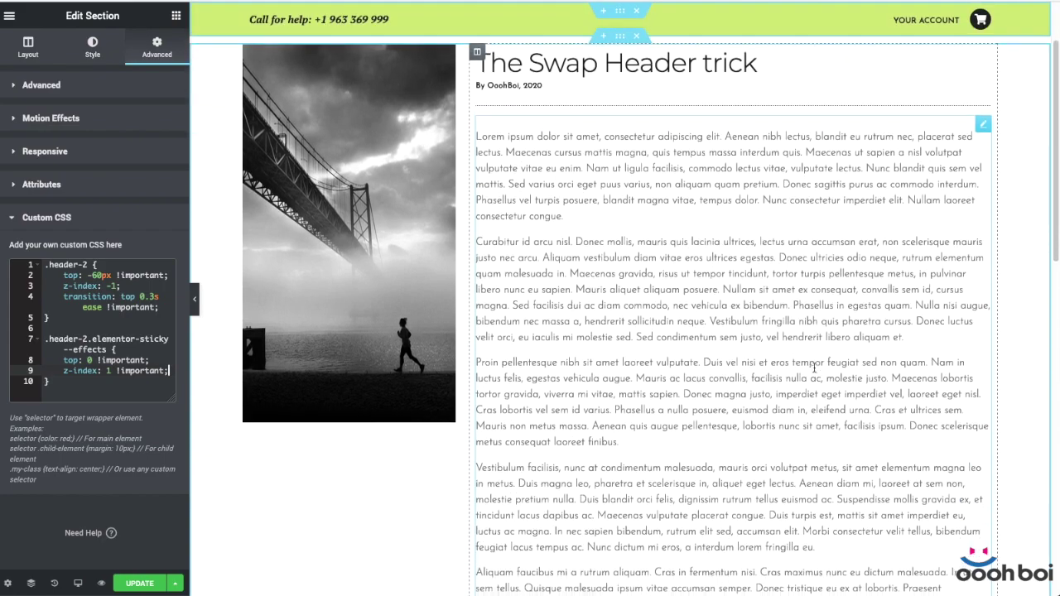
{"action": "scroll", "coordinate": [814, 371], "scroll_direction": "up", "scroll_amount": 3}
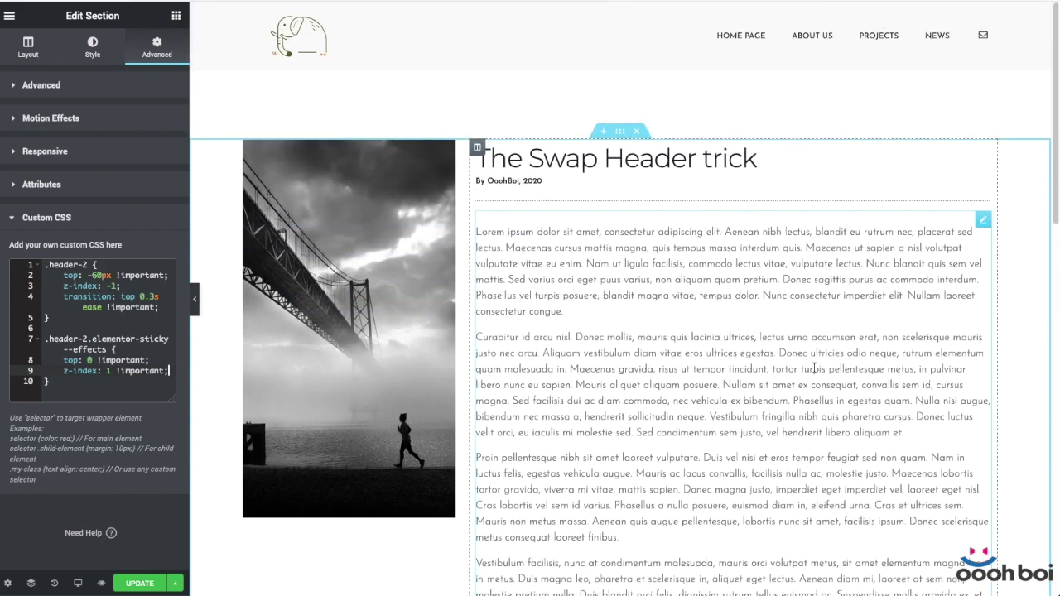
{"action": "scroll", "coordinate": [814, 371], "scroll_direction": "down", "scroll_amount": 1}
{"action": "scroll", "coordinate": [814, 371], "scroll_direction": "up", "scroll_amount": 1}
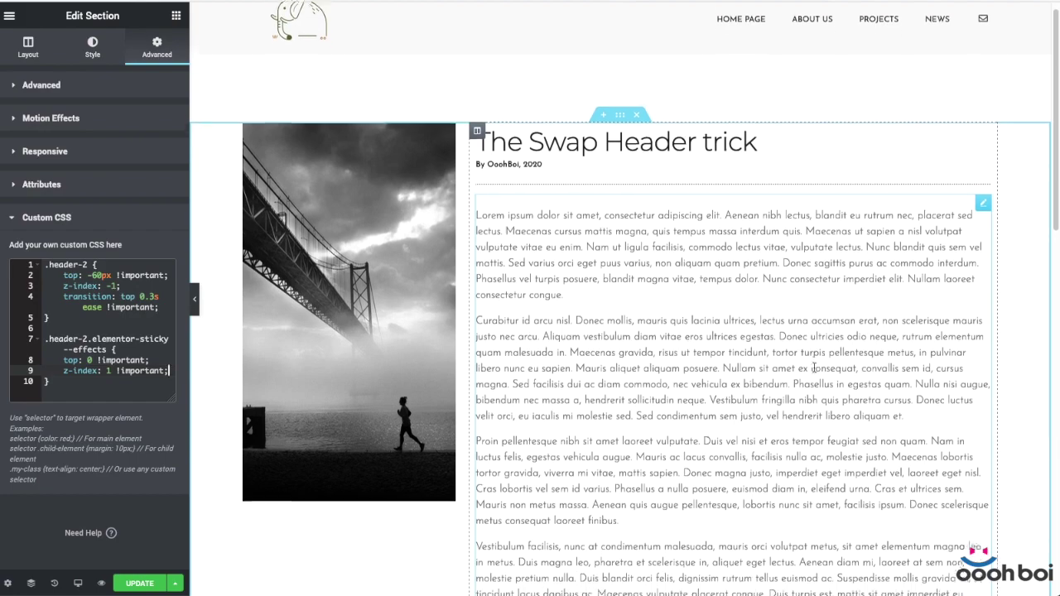
{"action": "scroll", "coordinate": [813, 371], "scroll_direction": "down", "scroll_amount": 1}
{"action": "scroll", "coordinate": [814, 371], "scroll_direction": "up", "scroll_amount": 1}
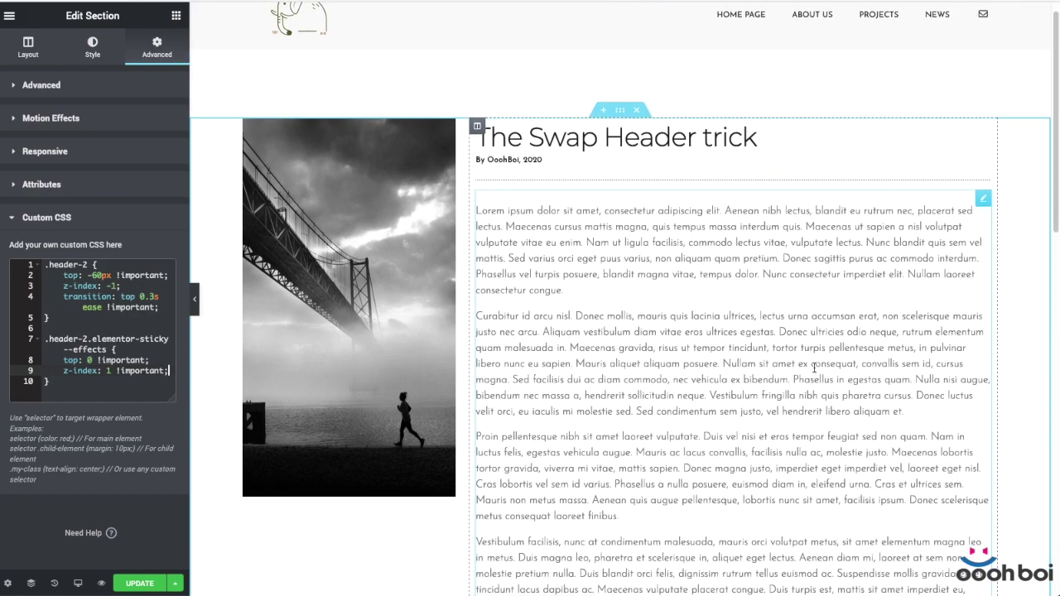
{"action": "scroll", "coordinate": [814, 368], "scroll_direction": "down", "scroll_amount": 1}
{"action": "scroll", "coordinate": [814, 366], "scroll_direction": "up", "scroll_amount": 1}
{"action": "scroll", "coordinate": [815, 370], "scroll_direction": "down", "scroll_amount": 1}
{"action": "scroll", "coordinate": [814, 371], "scroll_direction": "up", "scroll_amount": 1}
{"action": "scroll", "coordinate": [814, 371], "scroll_direction": "down", "scroll_amount": 1}
{"action": "scroll", "coordinate": [814, 371], "scroll_direction": "up", "scroll_amount": 1}
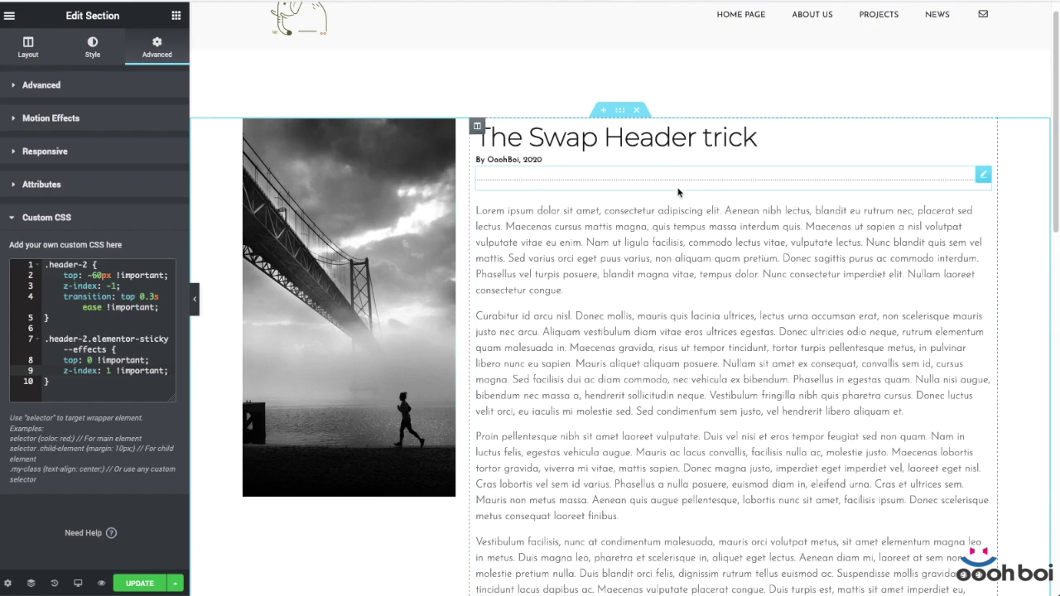
{"action": "scroll", "coordinate": [678, 188], "scroll_direction": "down", "scroll_amount": 2}
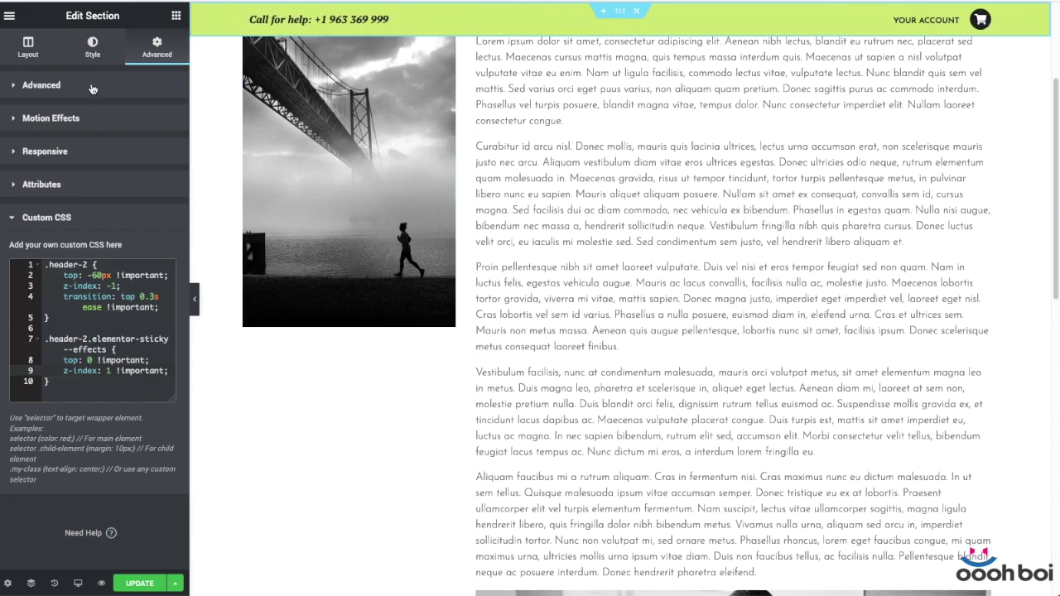
{"action": "left_click", "coordinate": [82, 120]}
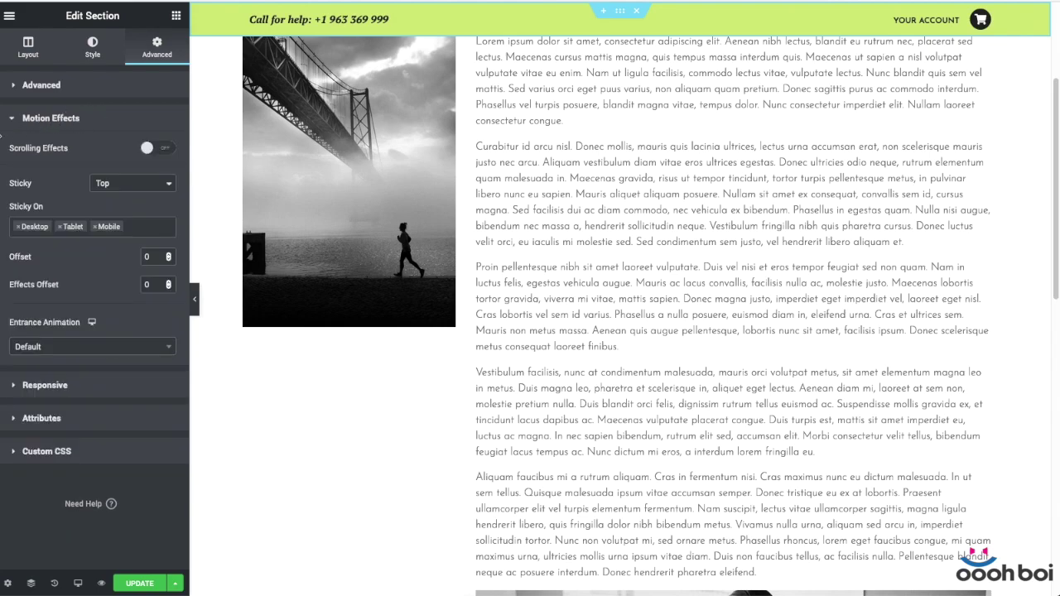
Set the sticky Effects Offset to 60, then scroll the preview back to the top to test.
{"action": "double_click", "coordinate": [154, 284]}
{"action": "type", "text": "60"}
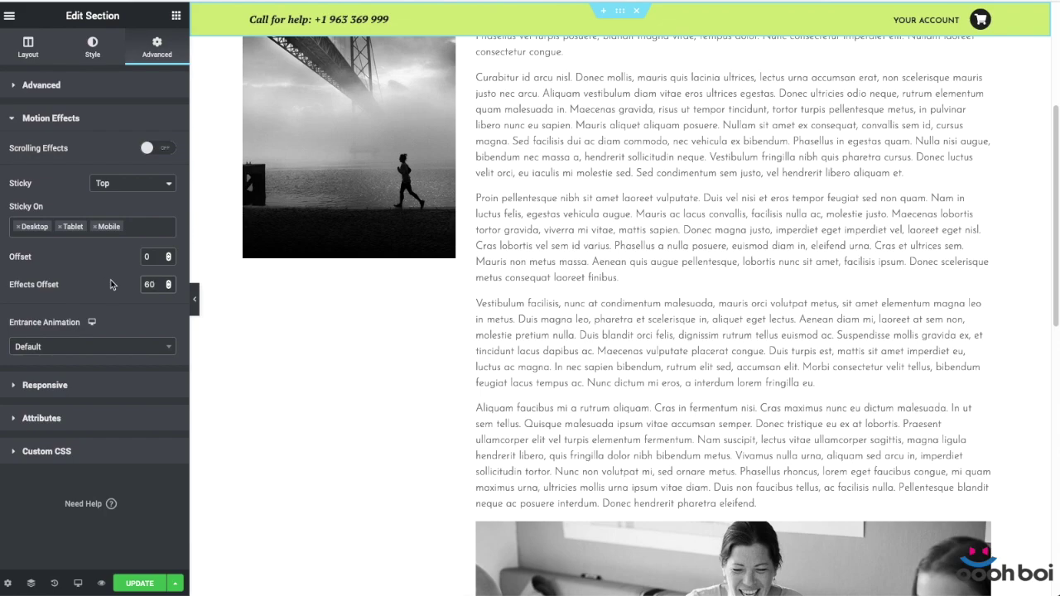
{"action": "left_click_drag", "start_coordinate": [161, 285], "coordinate": [112, 287]}
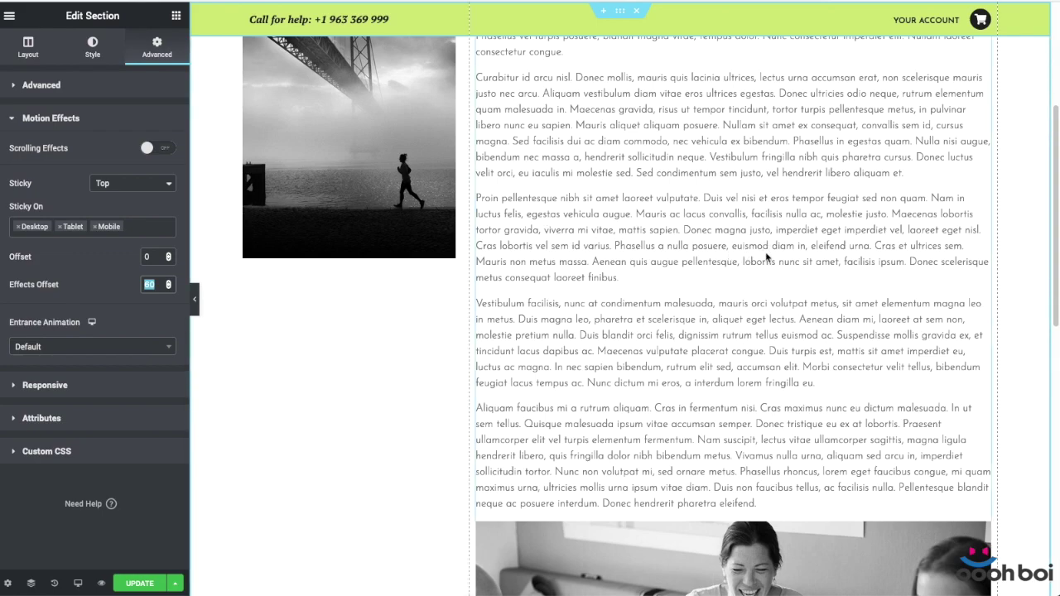
{"action": "scroll", "coordinate": [766, 258], "scroll_direction": "up", "scroll_amount": 1}
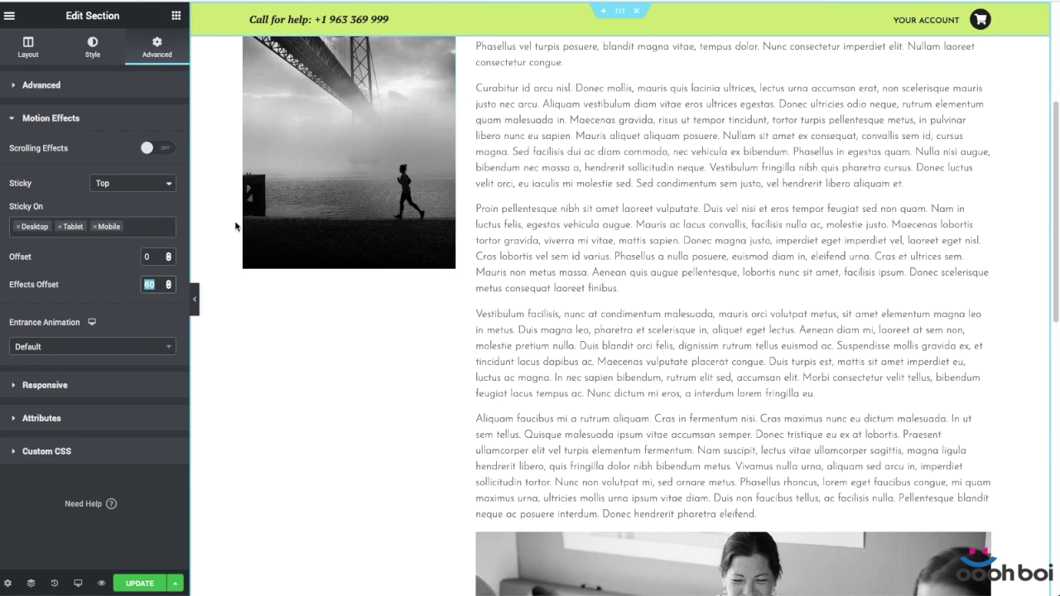
{"action": "scroll", "coordinate": [611, 222], "scroll_direction": "up", "scroll_amount": 3}
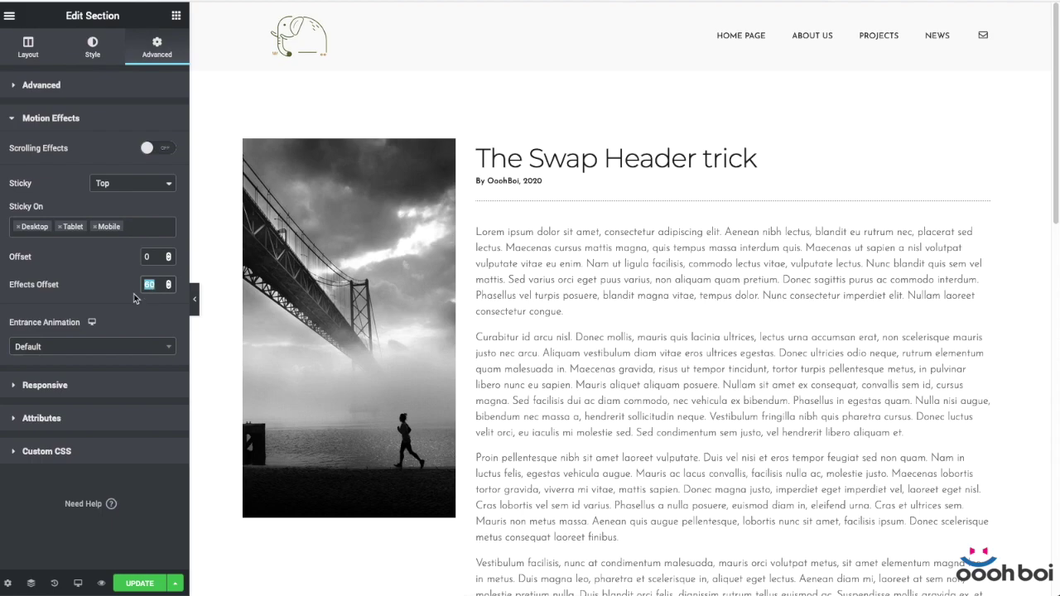
{"action": "scroll", "coordinate": [782, 364], "scroll_direction": "down", "scroll_amount": 4}
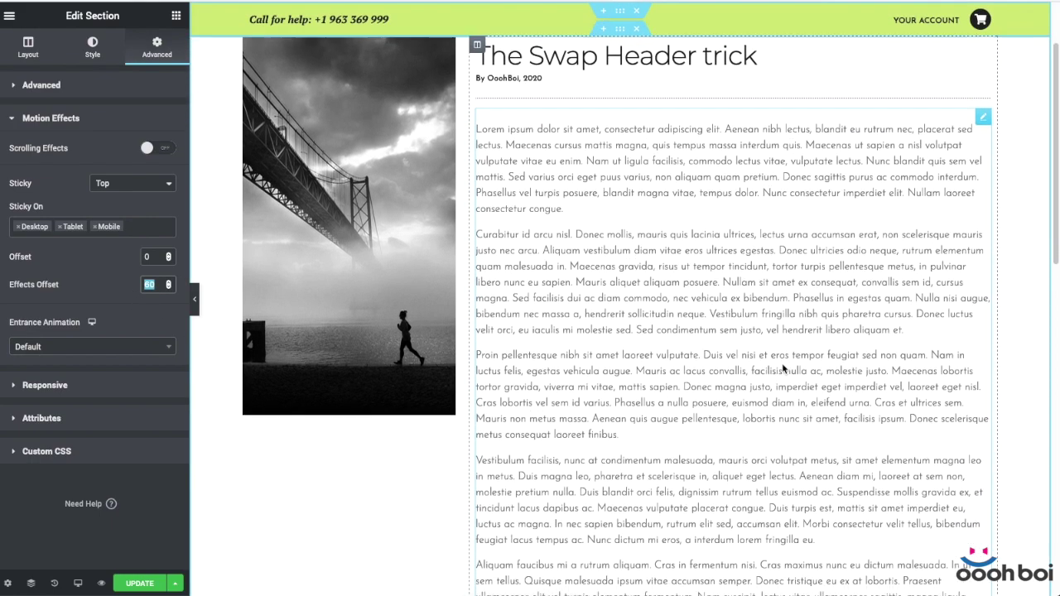
{"action": "scroll", "coordinate": [783, 364], "scroll_direction": "up", "scroll_amount": 4}
{"action": "scroll", "coordinate": [782, 364], "scroll_direction": "down", "scroll_amount": 1}
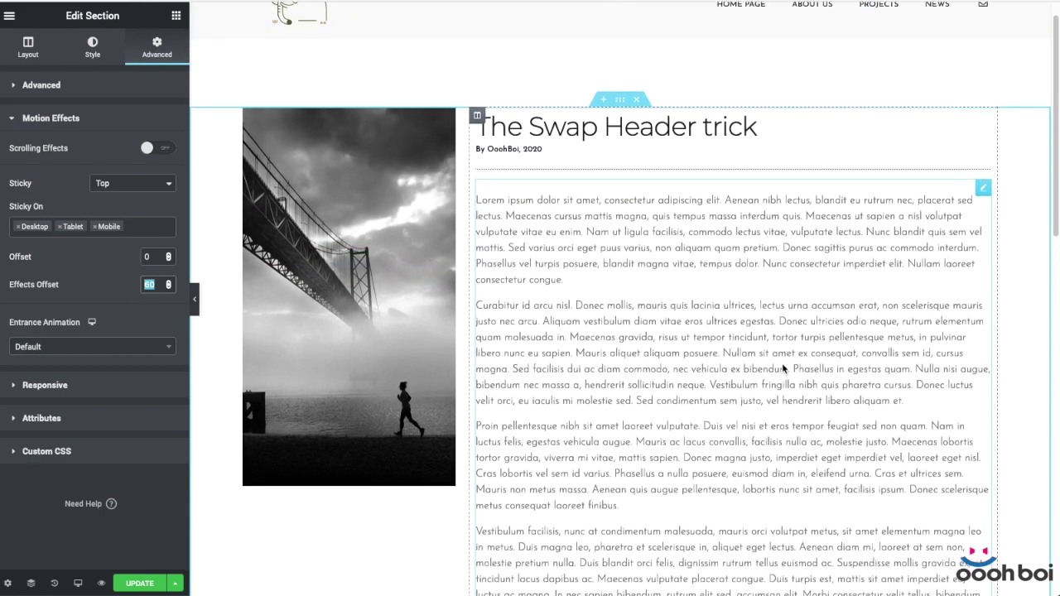
{"action": "scroll", "coordinate": [783, 364], "scroll_direction": "up", "scroll_amount": 1}
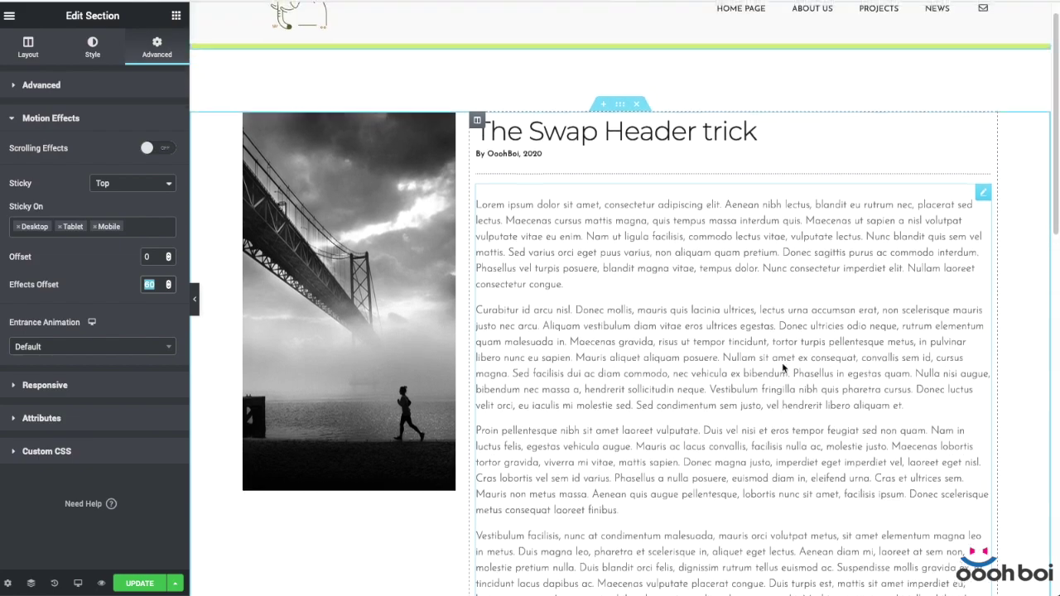
{"action": "scroll", "coordinate": [782, 366], "scroll_direction": "down", "scroll_amount": 1}
{"action": "scroll", "coordinate": [782, 368], "scroll_direction": "down", "scroll_amount": 1}
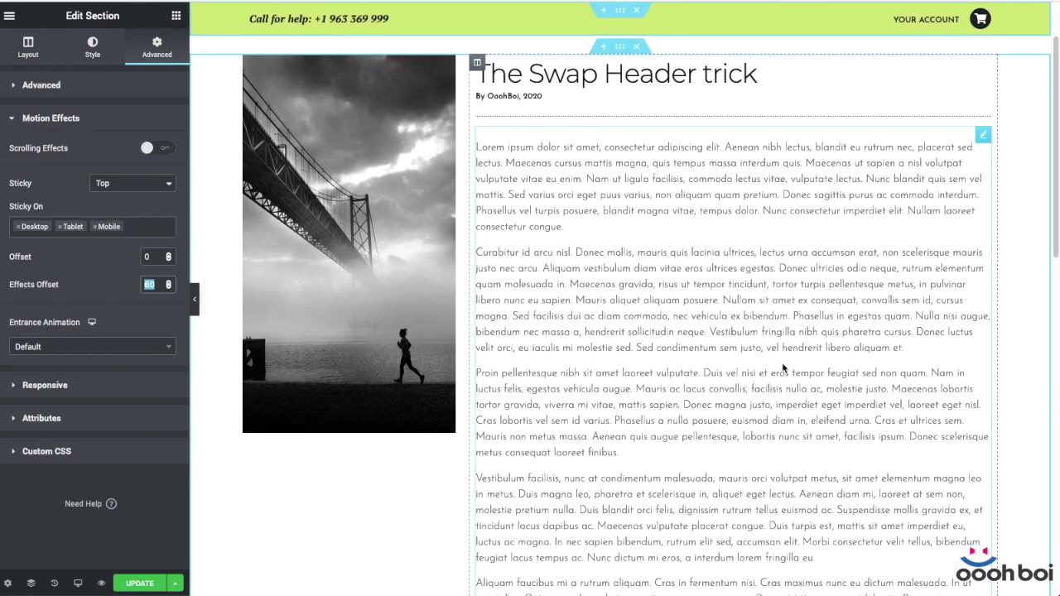
{"action": "scroll", "coordinate": [782, 369], "scroll_direction": "up", "scroll_amount": 1}
{"action": "scroll", "coordinate": [782, 368], "scroll_direction": "down", "scroll_amount": 1}
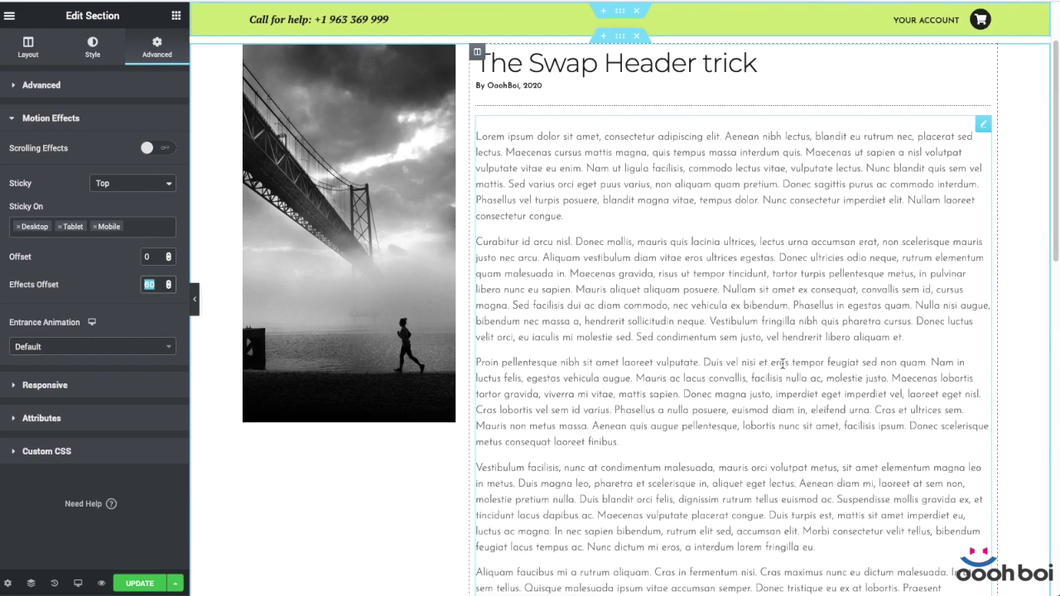
{"action": "scroll", "coordinate": [782, 369], "scroll_direction": "up", "scroll_amount": 1}
{"action": "scroll", "coordinate": [783, 369], "scroll_direction": "down", "scroll_amount": 1}
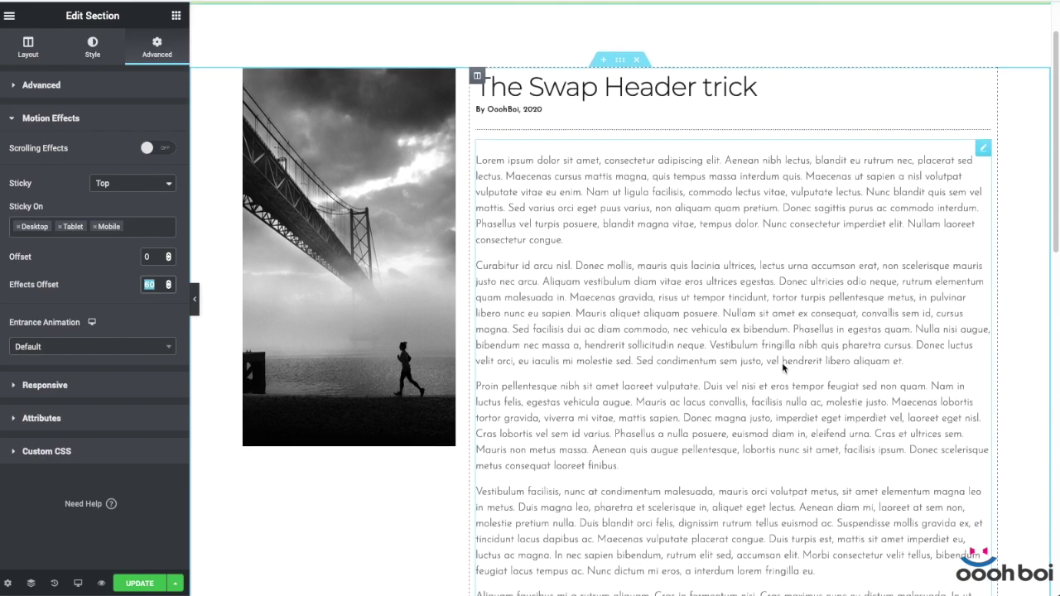
{"action": "scroll", "coordinate": [781, 362], "scroll_direction": "up", "scroll_amount": 1}
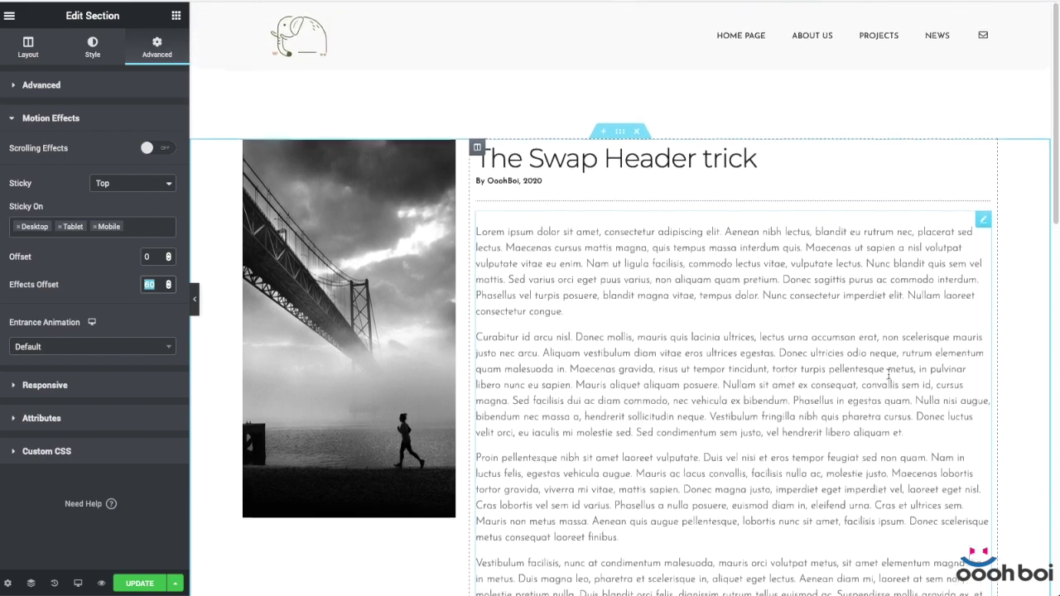
{"action": "scroll", "coordinate": [993, 341], "scroll_direction": "down", "scroll_amount": 5}
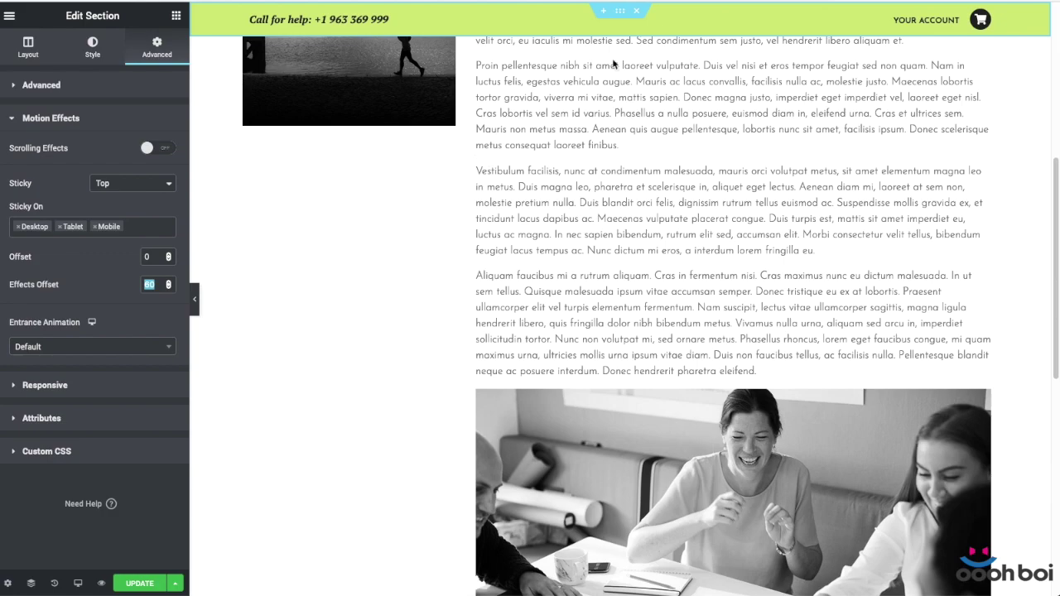
Add opacity: 0; to .header-2 and append ', opacity 0.3s ease' to its transition.
{"action": "left_click", "coordinate": [123, 451]}
{"action": "left_click", "coordinate": [159, 308]}
{"action": "key", "text": "Return"}
{"action": "type", "text": "opacity: 0;"}
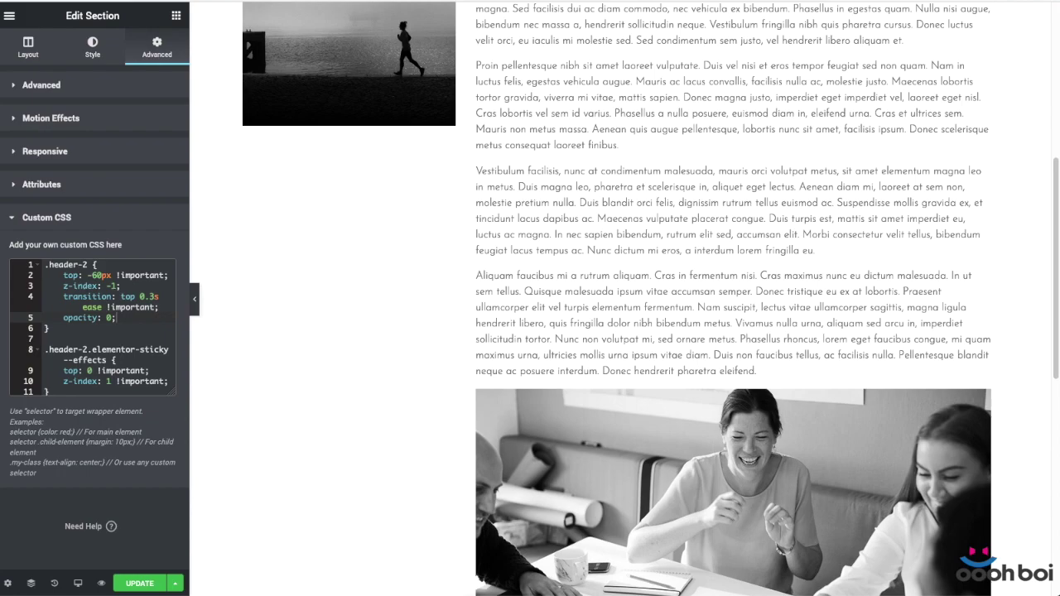
{"action": "left_click", "coordinate": [101, 306]}
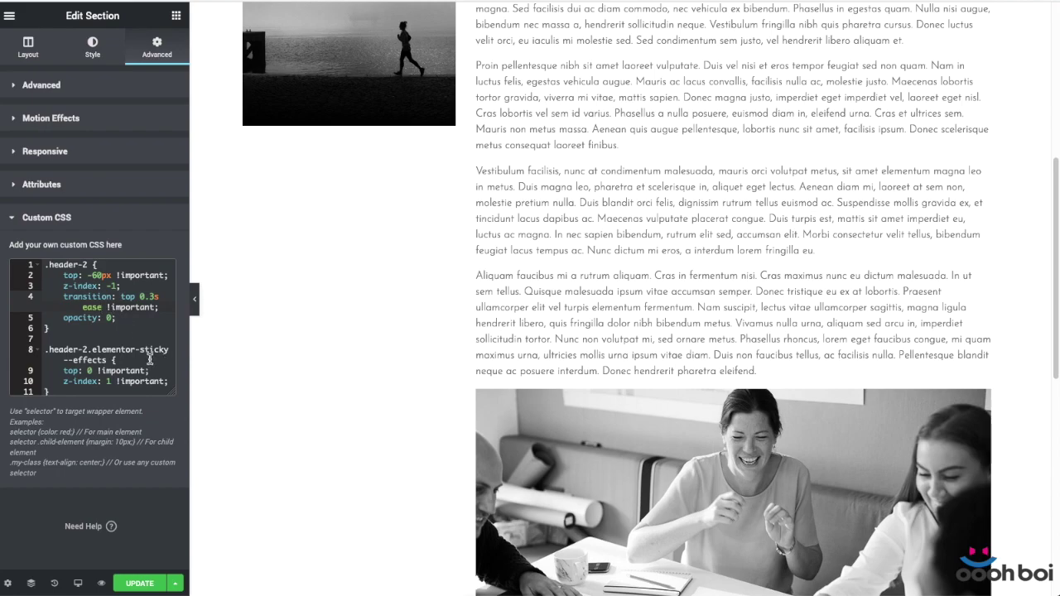
{"action": "type", "text": ", opacity 0.3s ease"}
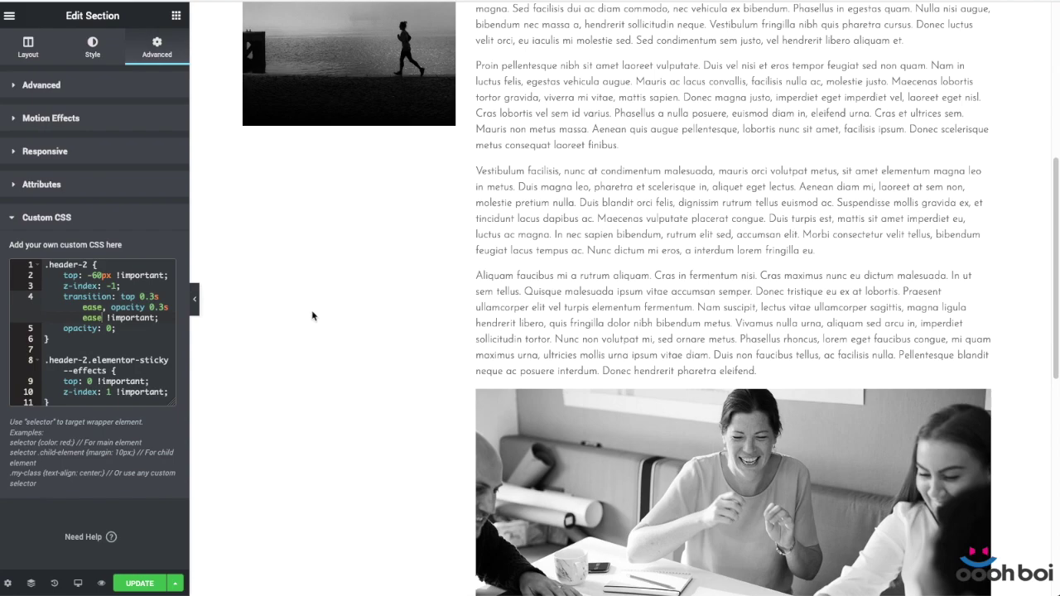
Add opacity: 1; to the .elementor-sticky--effects rule.
{"action": "scroll", "coordinate": [108, 343], "scroll_direction": "down", "scroll_amount": 1}
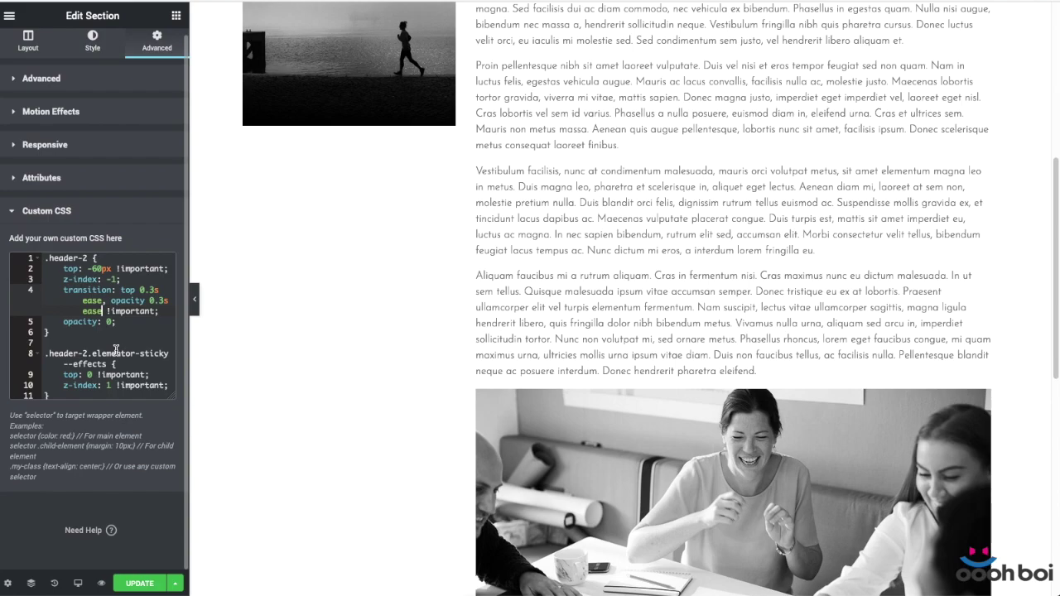
{"action": "key", "text": "Return"}
{"action": "type", "text": "opacity: 1;"}
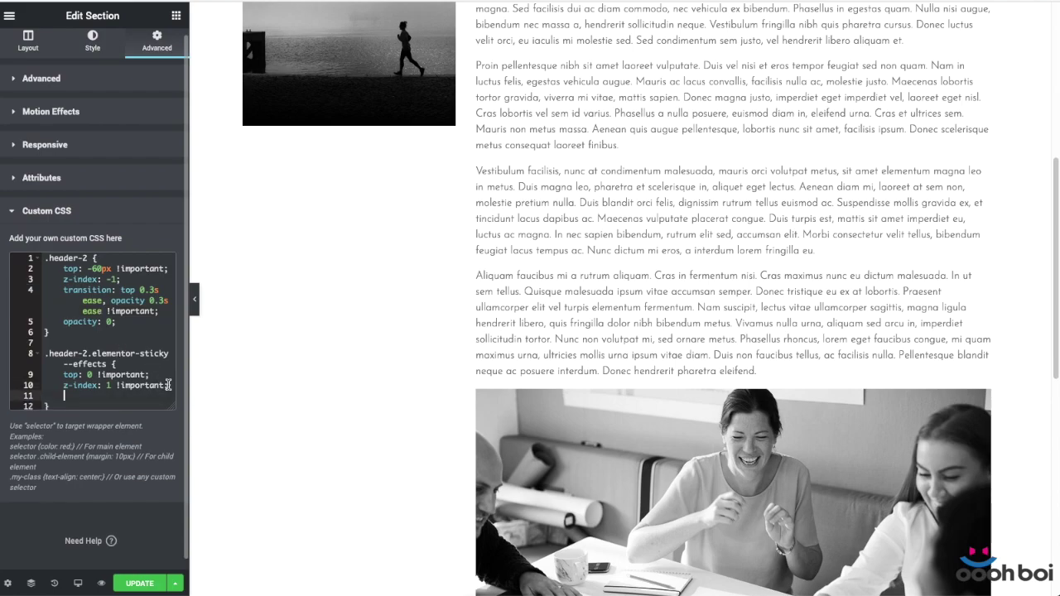
{"action": "scroll", "coordinate": [778, 224], "scroll_direction": "up", "scroll_amount": 10}
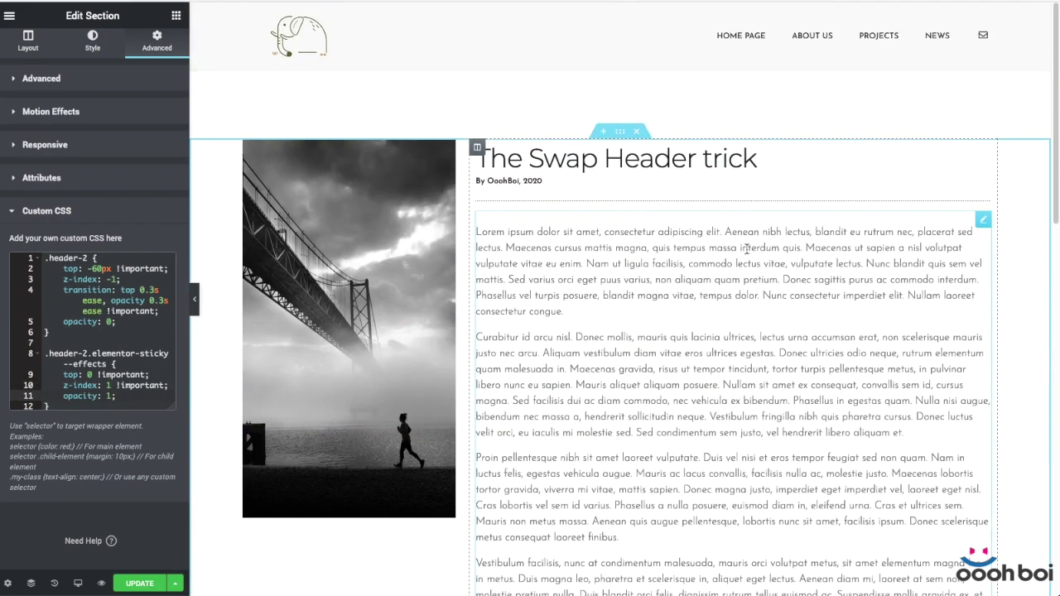
Scroll the preview up and down repeatedly to watch the green bar slide and fade in.
{"action": "scroll", "coordinate": [746, 249], "scroll_direction": "down", "scroll_amount": 2}
{"action": "scroll", "coordinate": [746, 248], "scroll_direction": "up", "scroll_amount": 2}
{"action": "scroll", "coordinate": [749, 248], "scroll_direction": "down", "scroll_amount": 1}
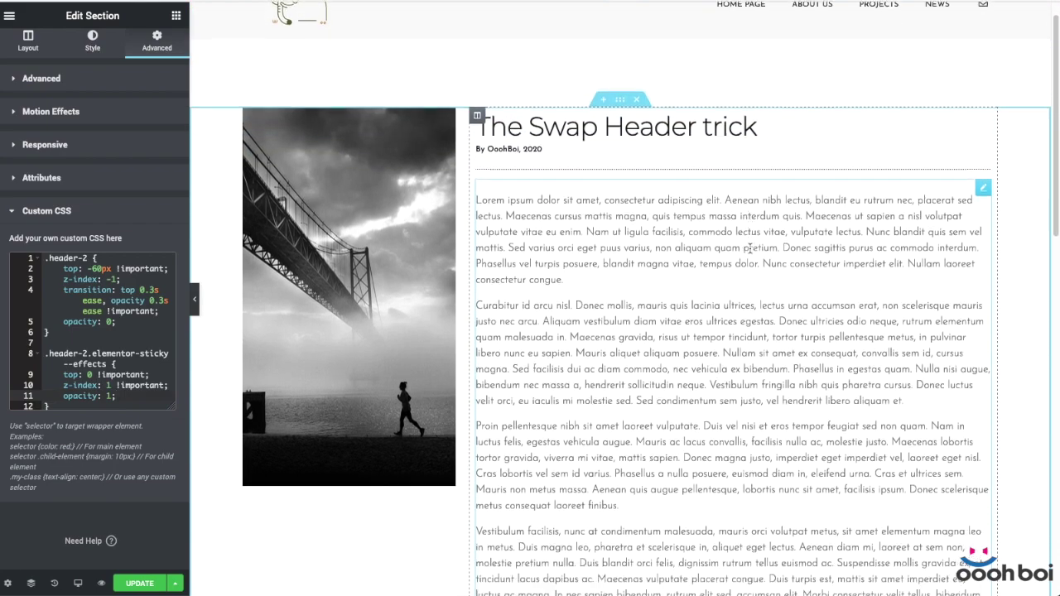
{"action": "scroll", "coordinate": [750, 248], "scroll_direction": "down", "scroll_amount": 6}
{"action": "scroll", "coordinate": [749, 246], "scroll_direction": "up", "scroll_amount": 5}
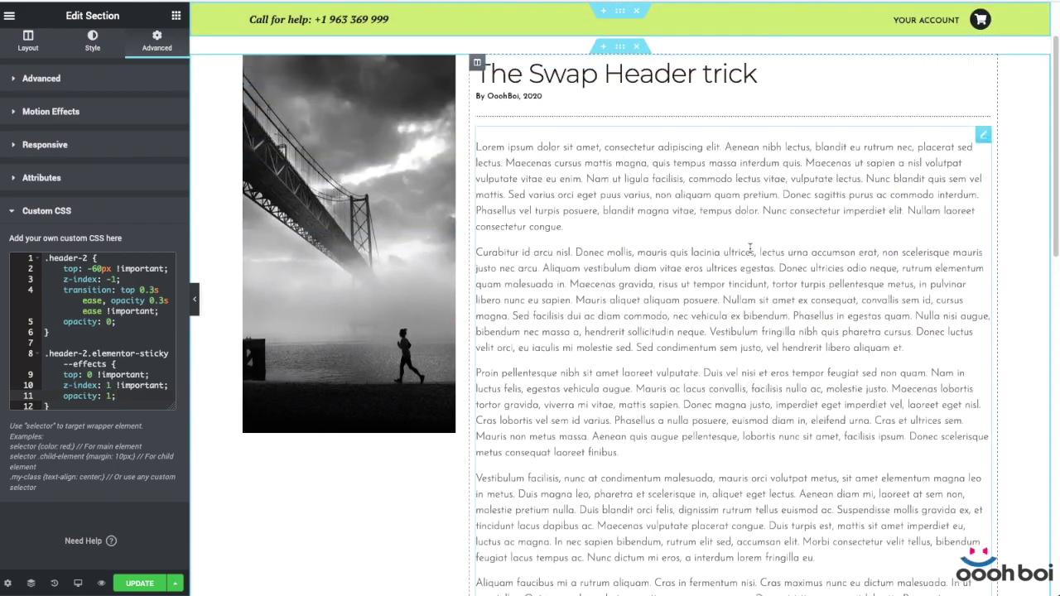
{"action": "scroll", "coordinate": [749, 249], "scroll_direction": "up", "scroll_amount": 2}
{"action": "scroll", "coordinate": [751, 251], "scroll_direction": "down", "scroll_amount": 2}
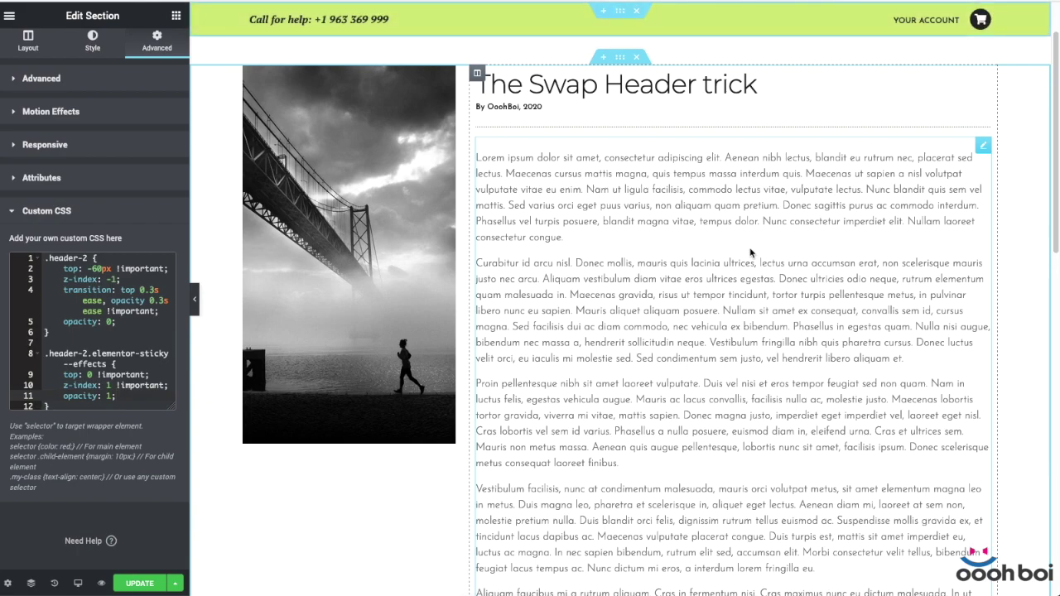
{"action": "scroll", "coordinate": [750, 250], "scroll_direction": "up", "scroll_amount": 2}
{"action": "scroll", "coordinate": [750, 248], "scroll_direction": "down", "scroll_amount": 2}
{"action": "scroll", "coordinate": [750, 247], "scroll_direction": "up", "scroll_amount": 2}
{"action": "scroll", "coordinate": [751, 248], "scroll_direction": "down", "scroll_amount": 3}
{"action": "scroll", "coordinate": [751, 249], "scroll_direction": "up", "scroll_amount": 3}
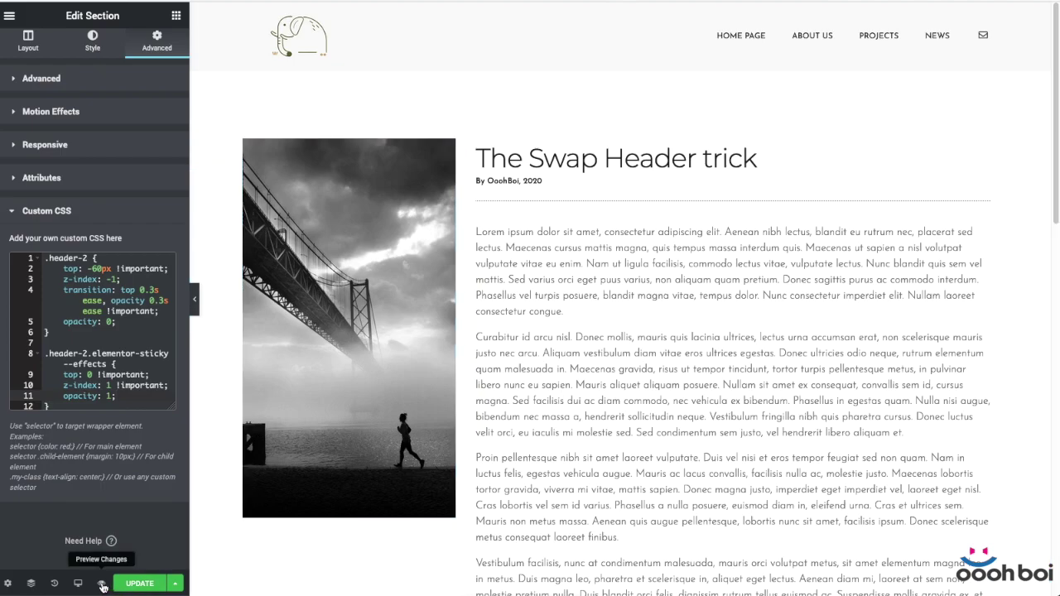
{"action": "scroll", "coordinate": [717, 291], "scroll_direction": "down", "scroll_amount": 4}
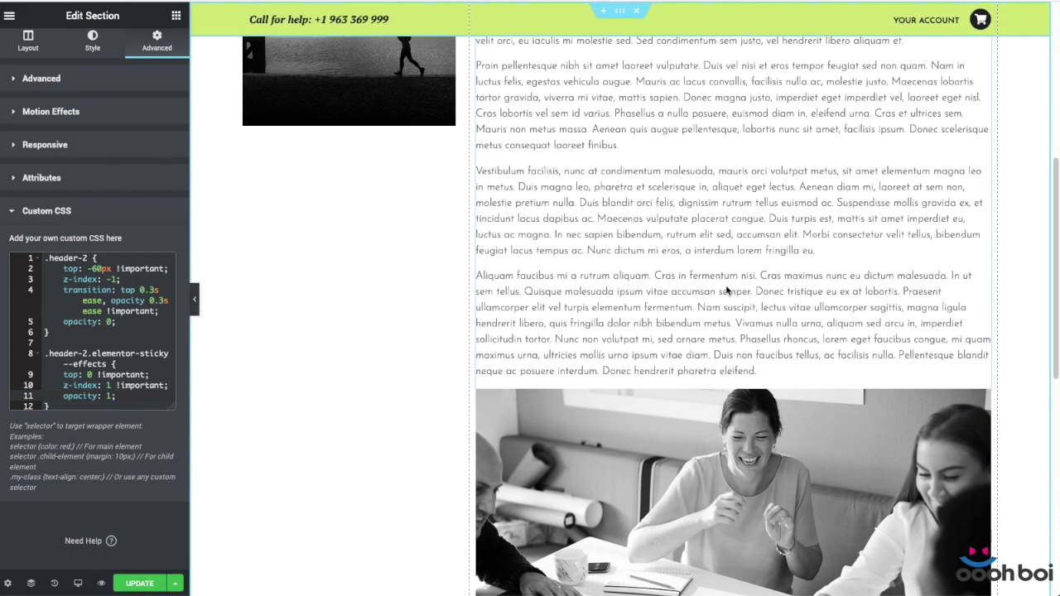
{"action": "scroll", "coordinate": [725, 285], "scroll_direction": "up", "scroll_amount": 3}
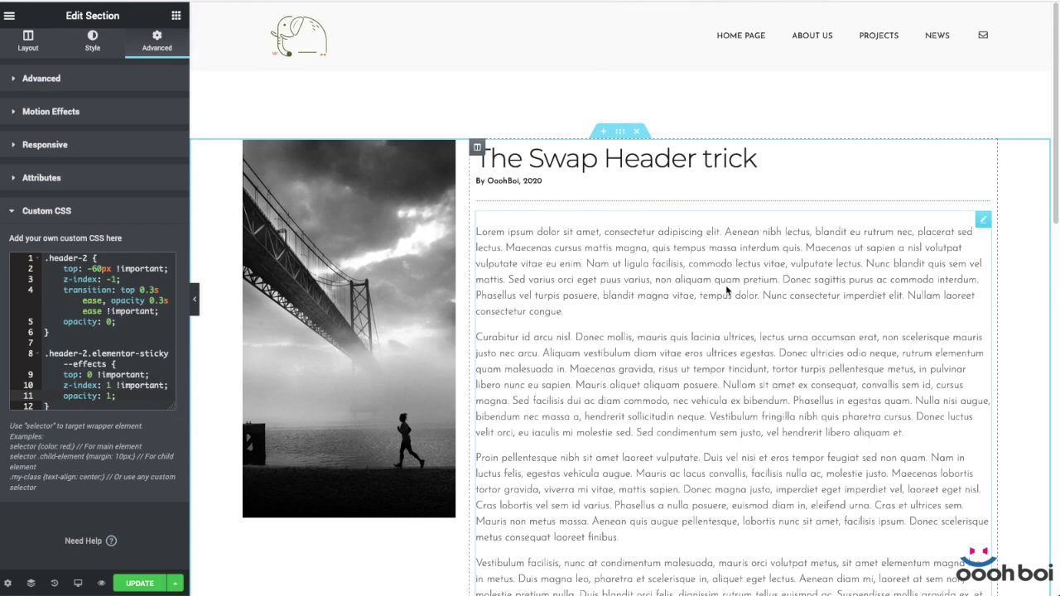
{"action": "scroll", "coordinate": [726, 285], "scroll_direction": "down", "scroll_amount": 1}
{"action": "scroll", "coordinate": [725, 285], "scroll_direction": "up", "scroll_amount": 2}
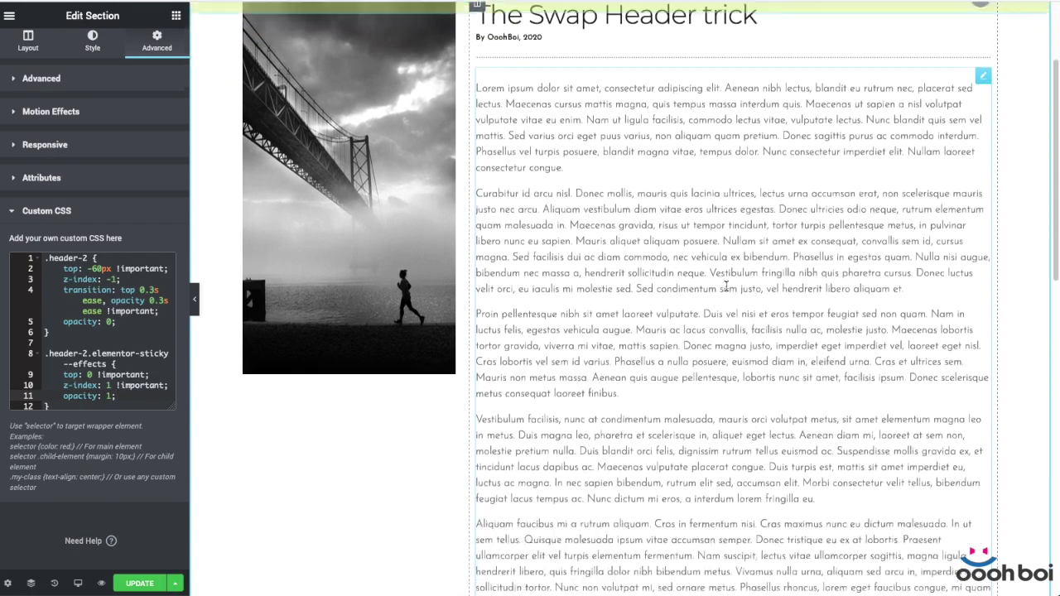